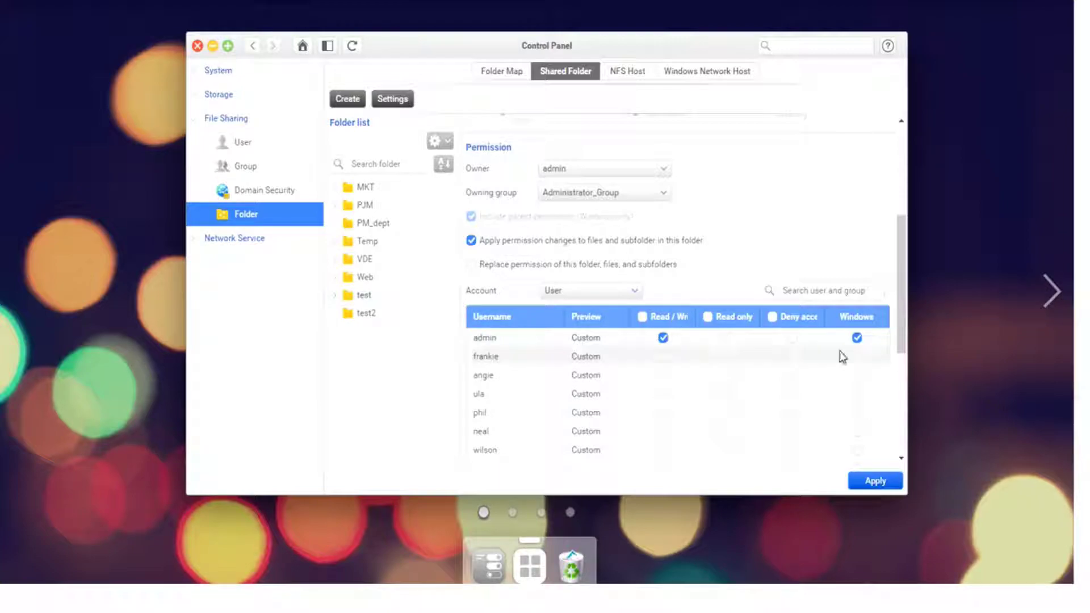
Step: View admin's Windows permission entry for the shared folder and close it without changes
click(857, 340)
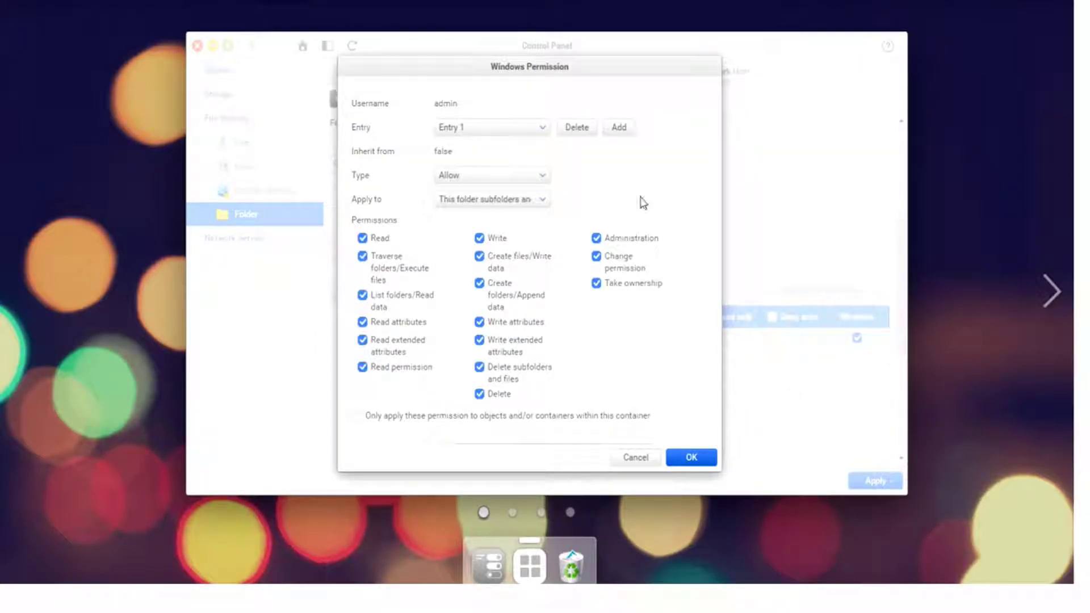
click(636, 457)
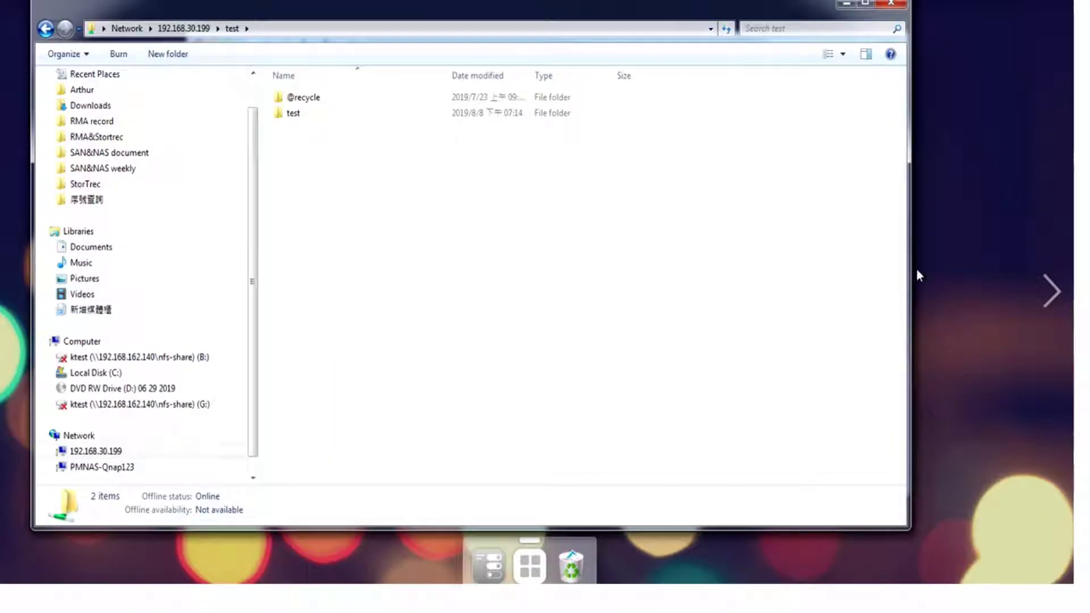
Step: Switch to Windows Explorer and go from the test share up to the root of \\192.168.30.199
click(250, 28)
click(193, 30)
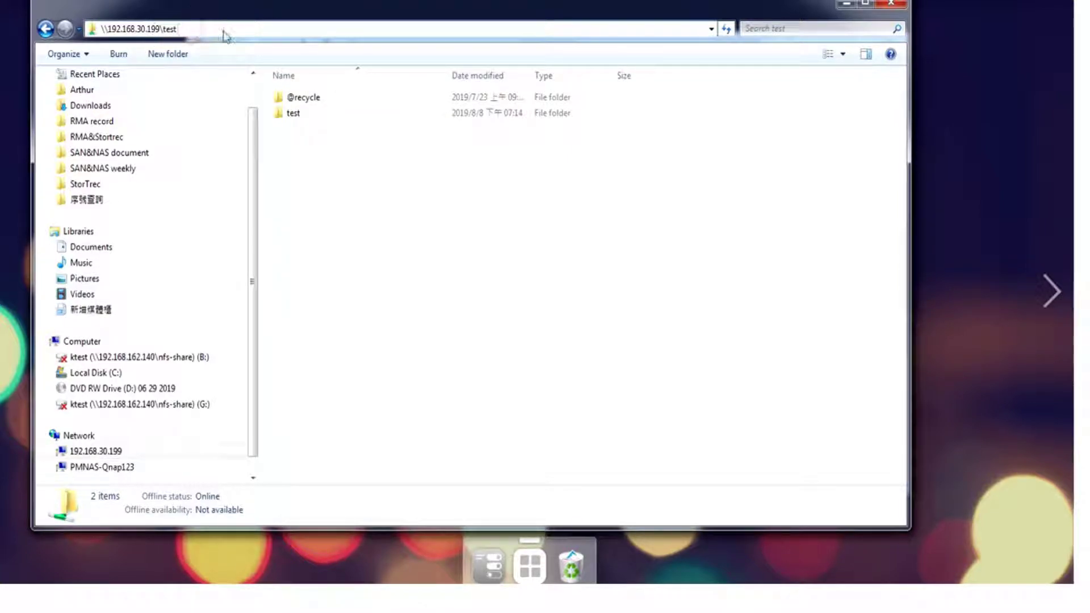
key(BackSpace)
key(BackSpace)
key(BackSpace)
key(BackSpace)
key(BackSpace)
key(Return)
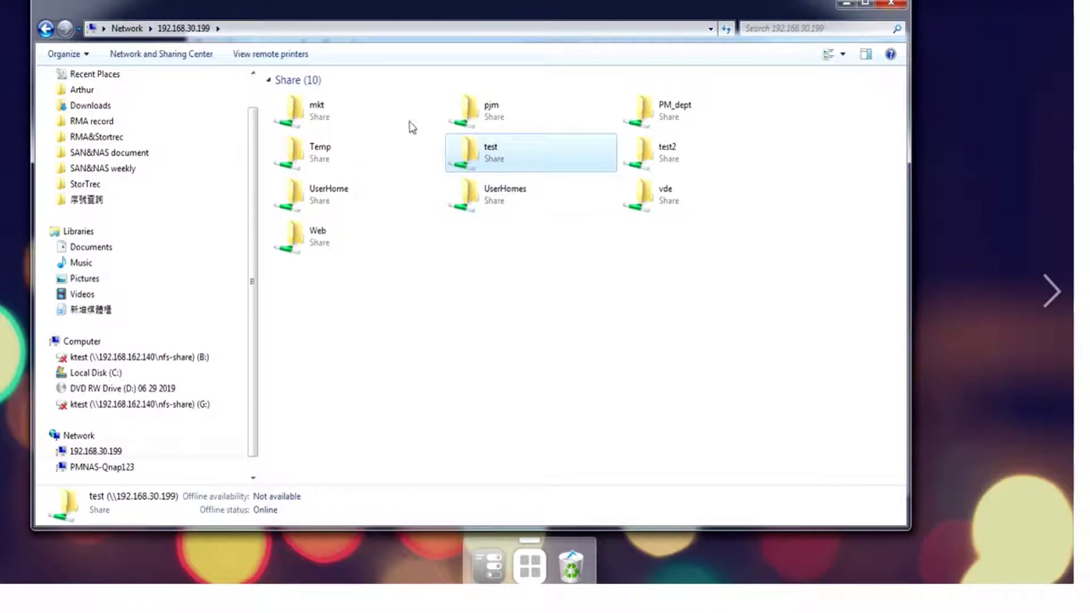
Step: Open the advanced security settings of the test share for changing permissions, with the admin entry selected
right_click(491, 161)
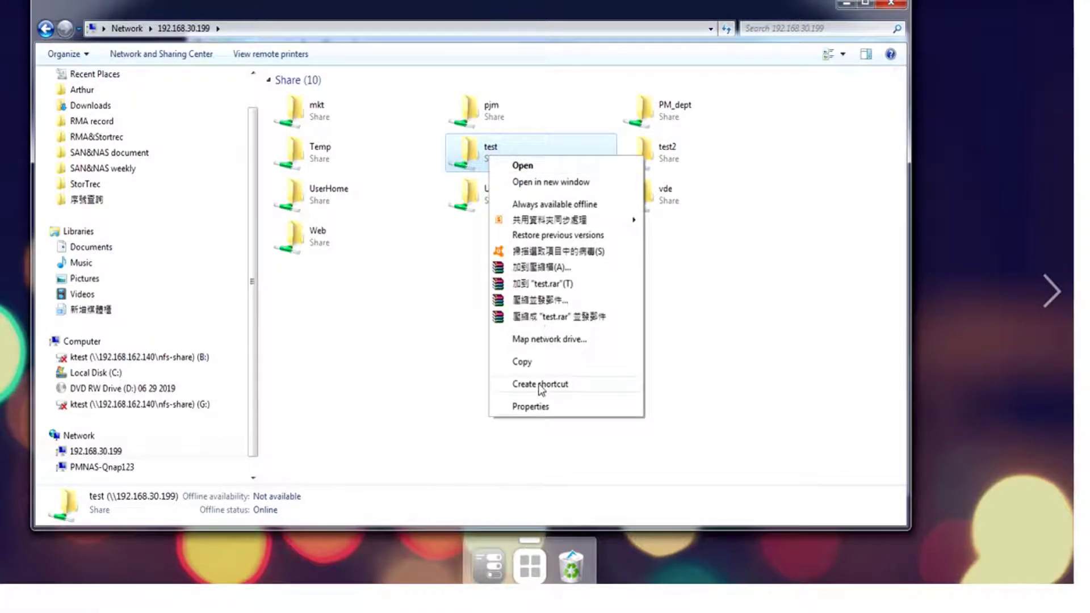
click(529, 411)
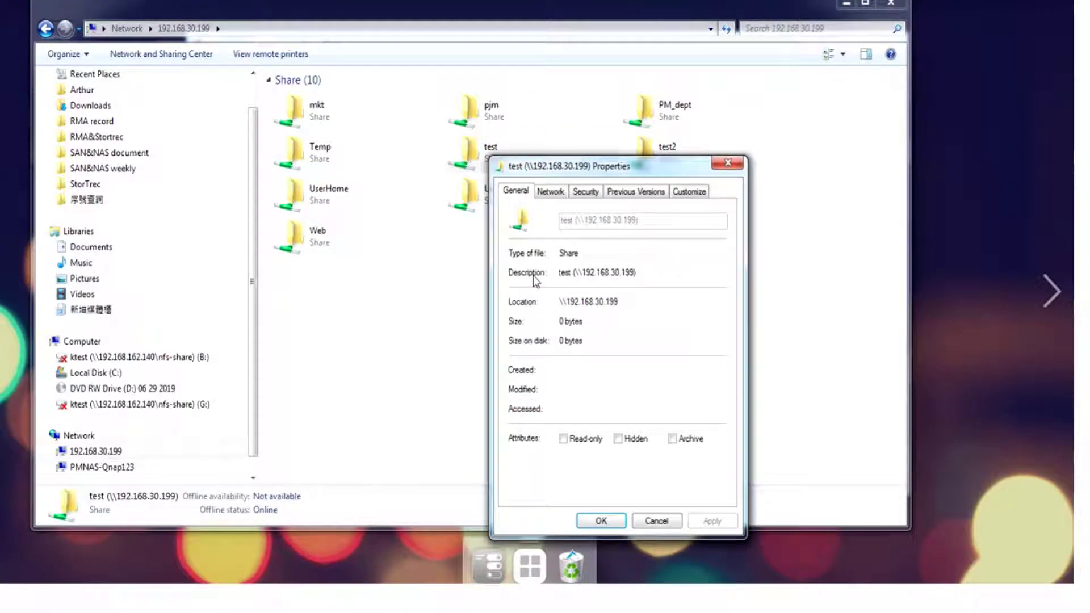
click(586, 193)
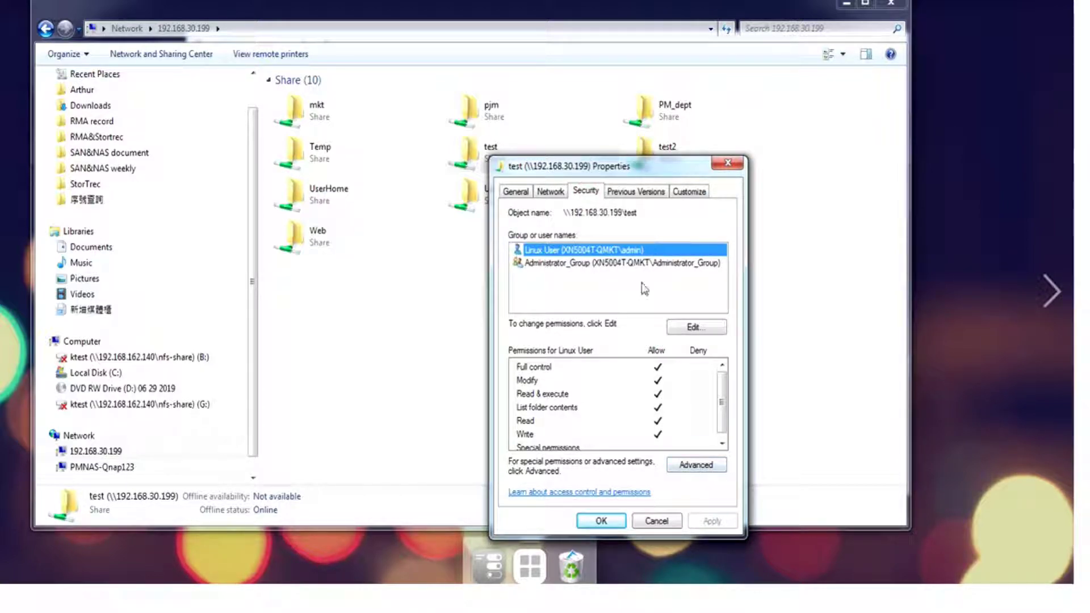
click(691, 468)
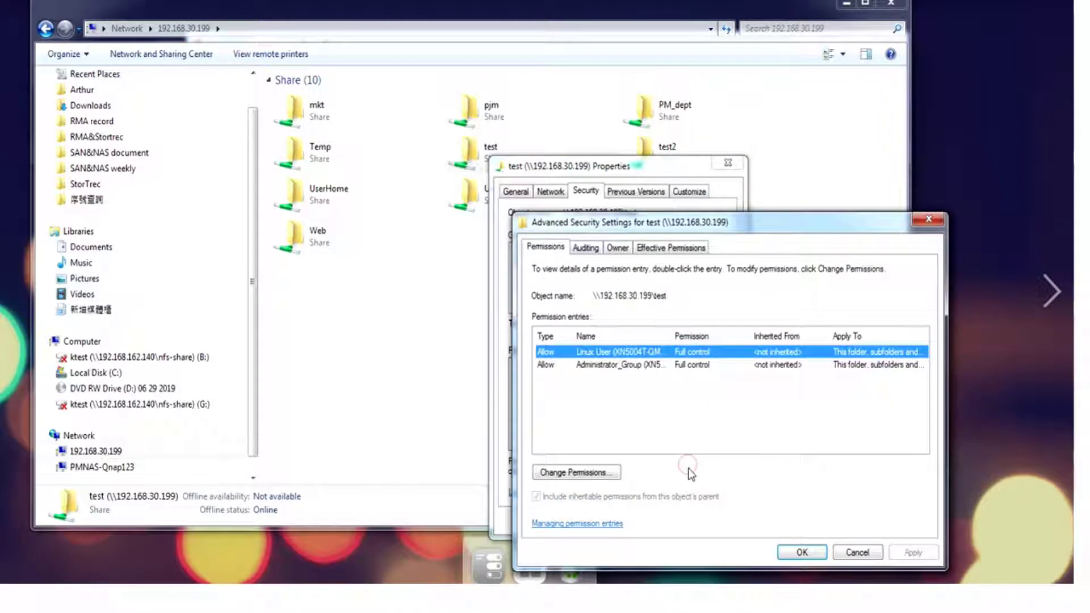
click(632, 351)
click(589, 472)
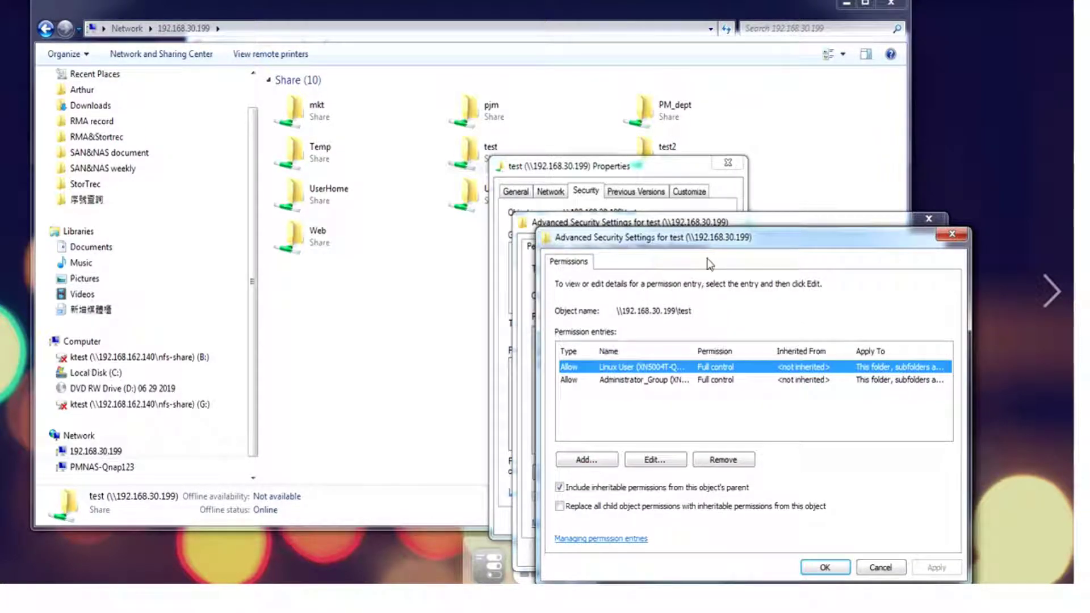
drag(704, 246, 584, 139)
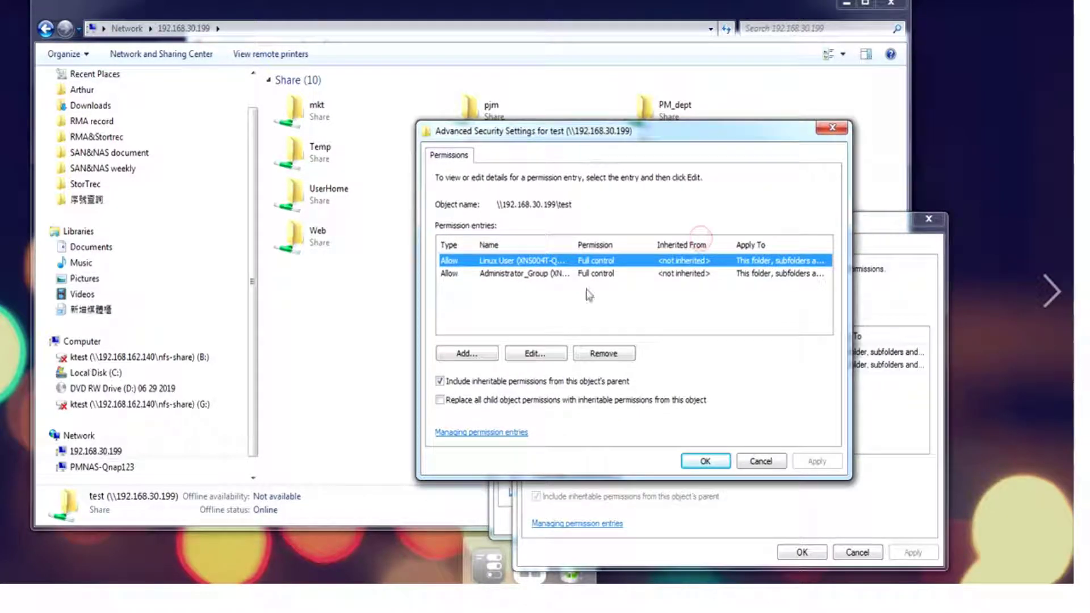
Step: Edit admin's permission entry on the test share to deny Full control
click(536, 353)
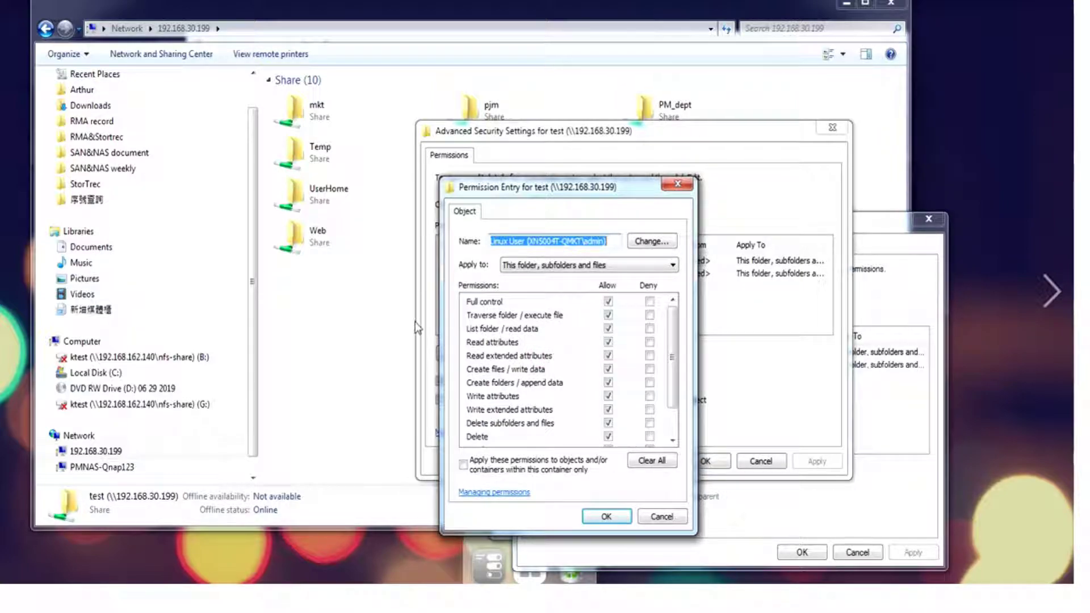
click(672, 419)
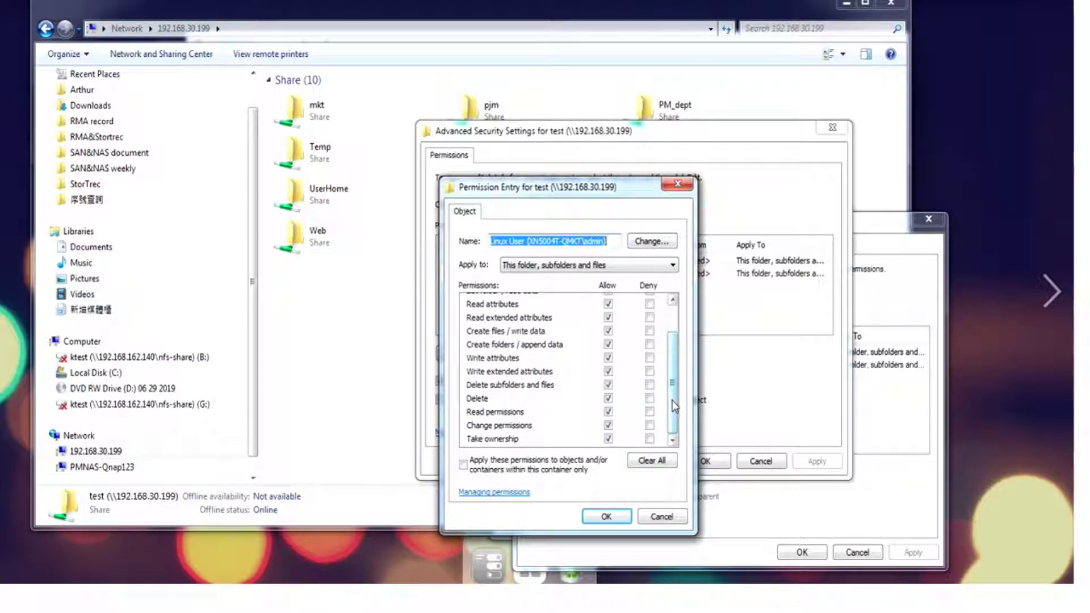
drag(672, 424, 671, 399)
click(649, 302)
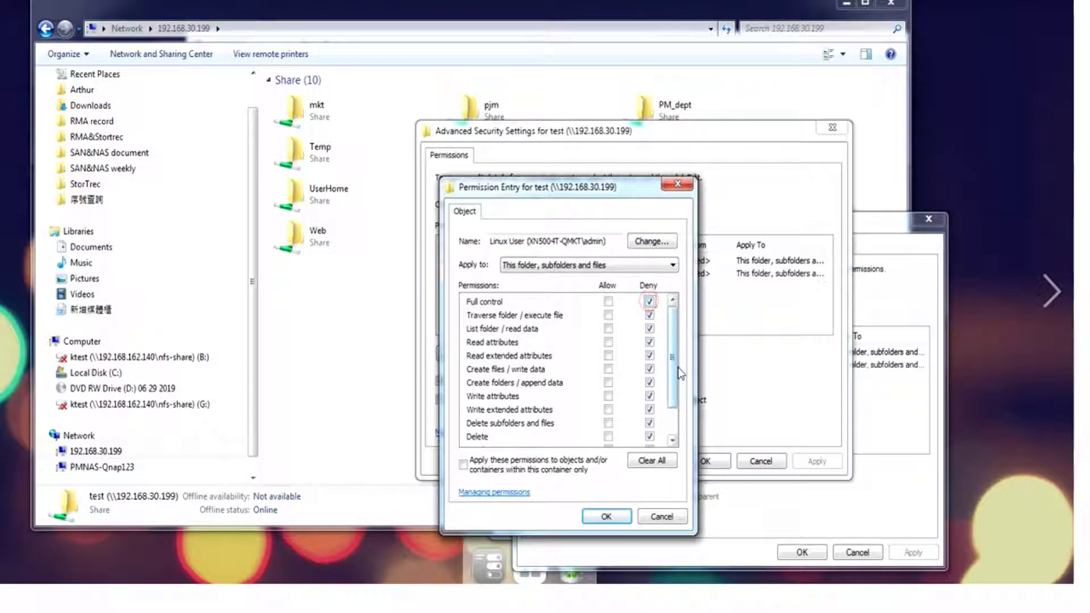
drag(673, 367, 674, 393)
click(605, 517)
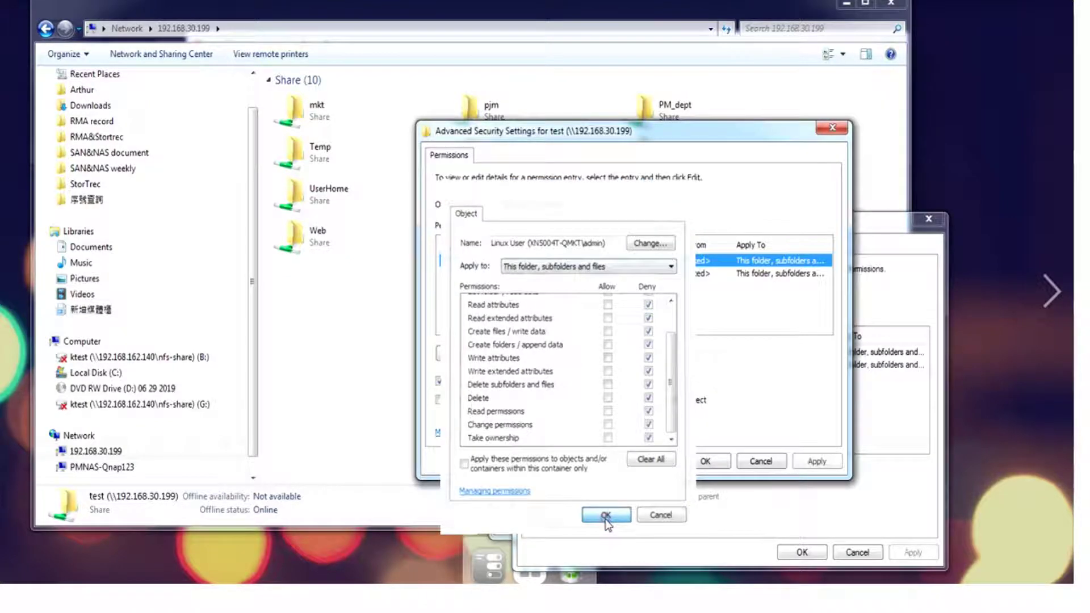
Step: Apply the deny entry to the test share, accept both security warnings and close the permissions dialog
click(819, 461)
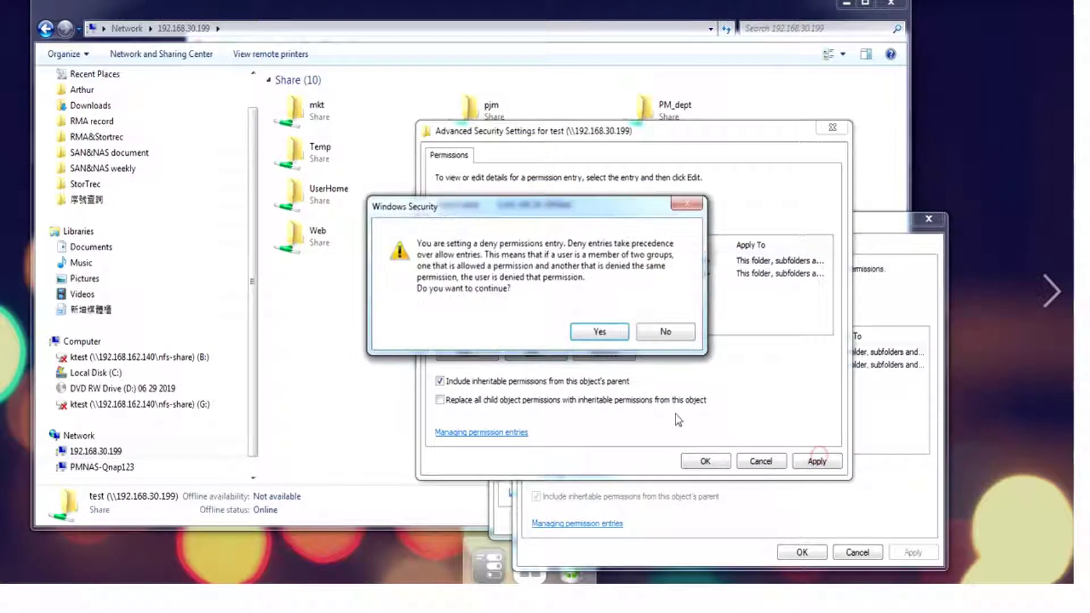
click(607, 330)
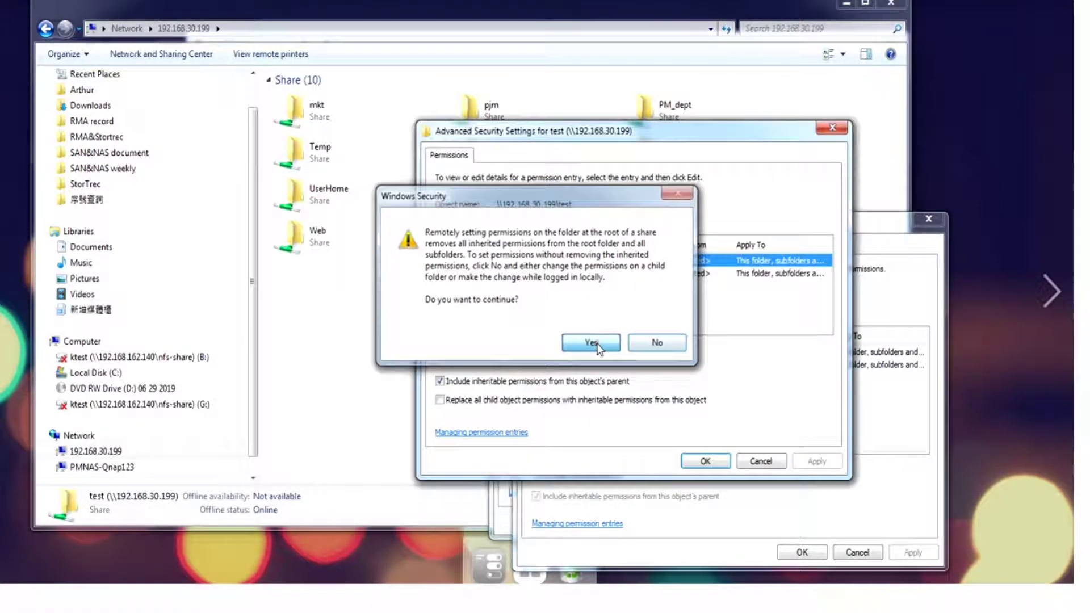
click(597, 343)
click(705, 461)
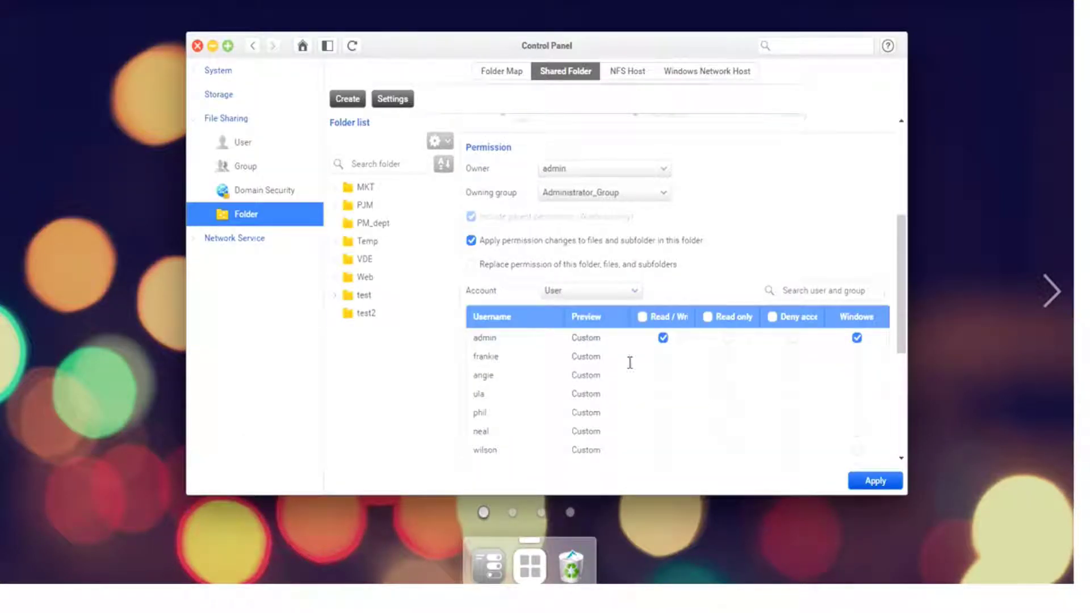
Step: Switch to the NAS Control Panel, refresh it and check admin's Windows permission on the test folder
click(352, 45)
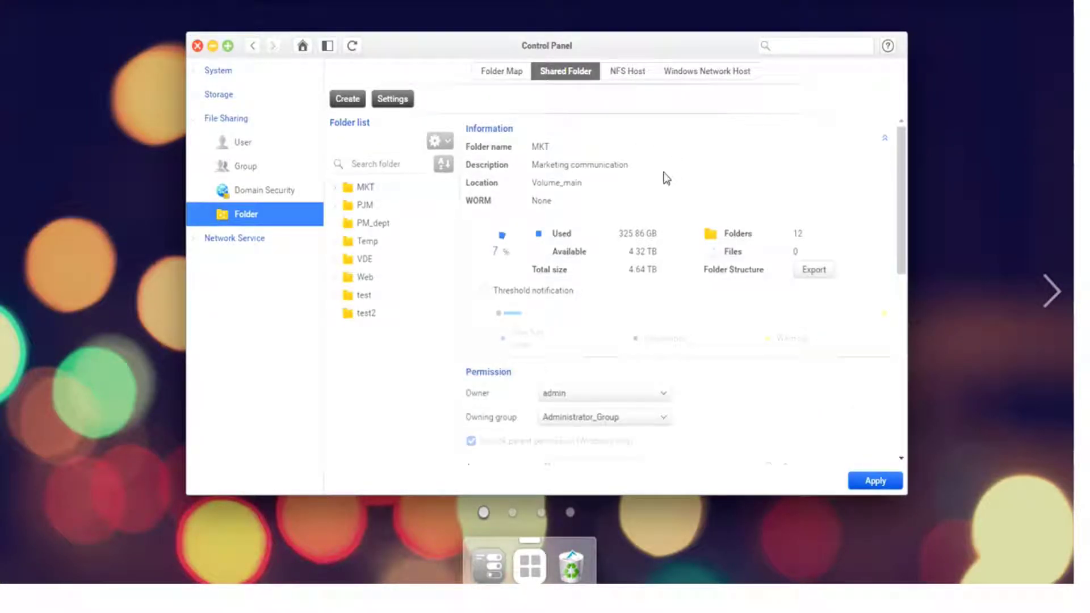
click(363, 297)
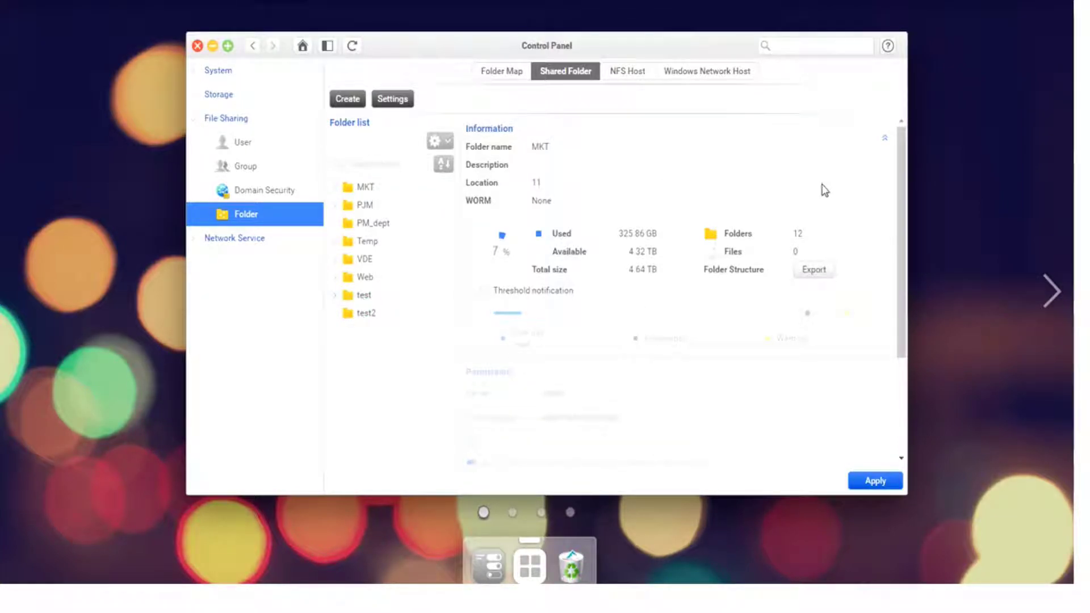
scroll(891, 273, down, 3)
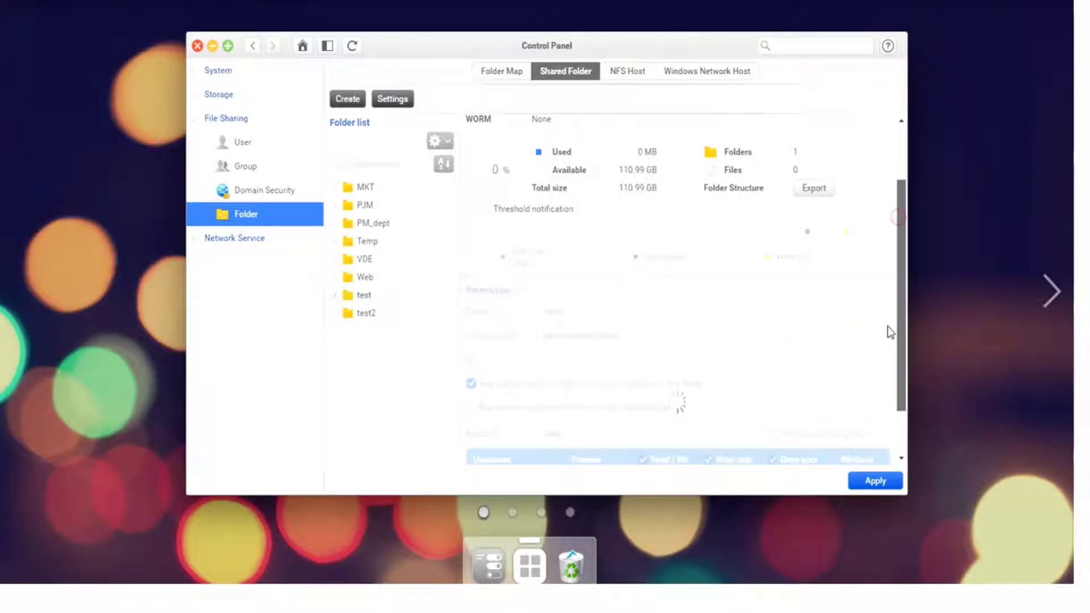
click(897, 429)
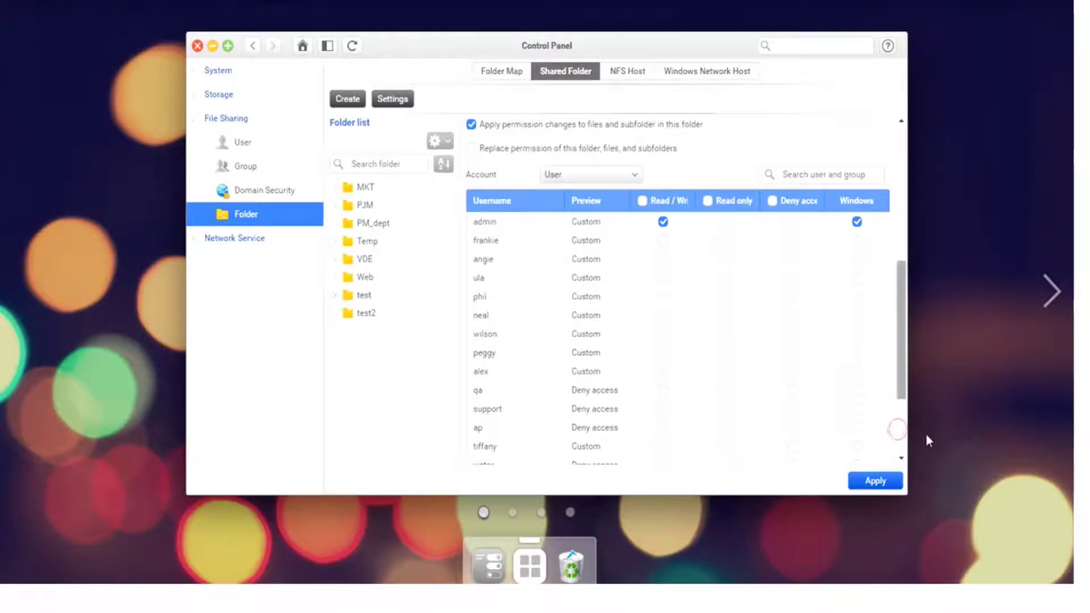
click(897, 300)
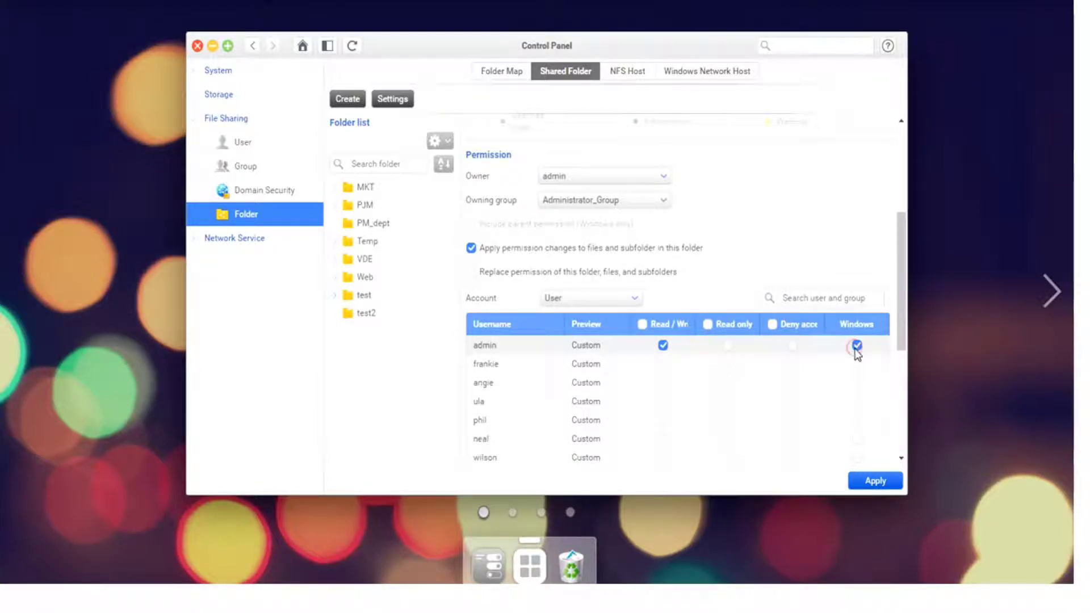
click(856, 348)
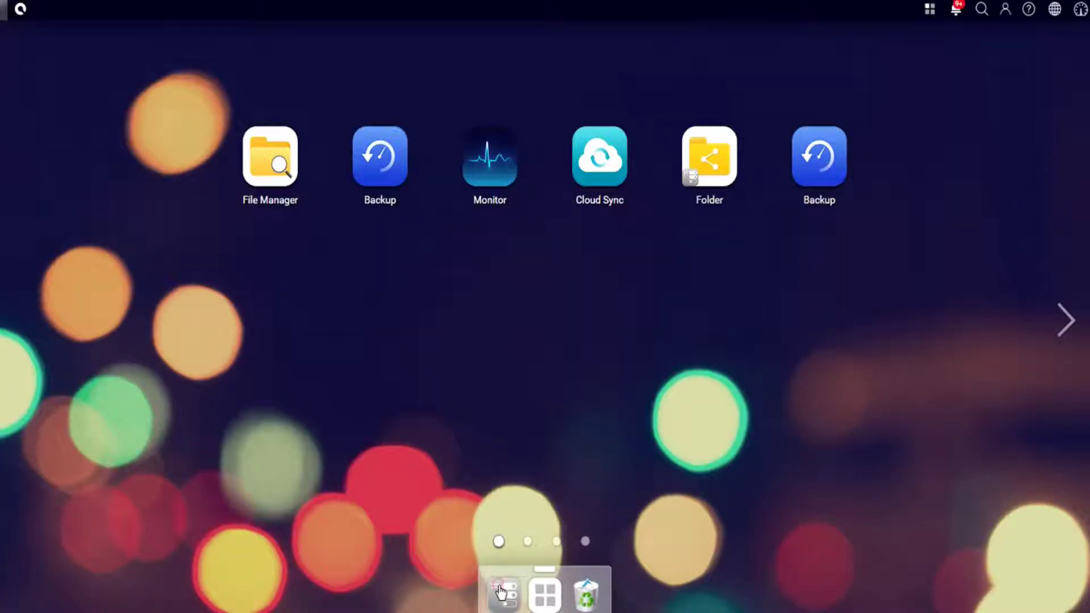
Step: Open the shared folder settings in the Control Panel
click(500, 592)
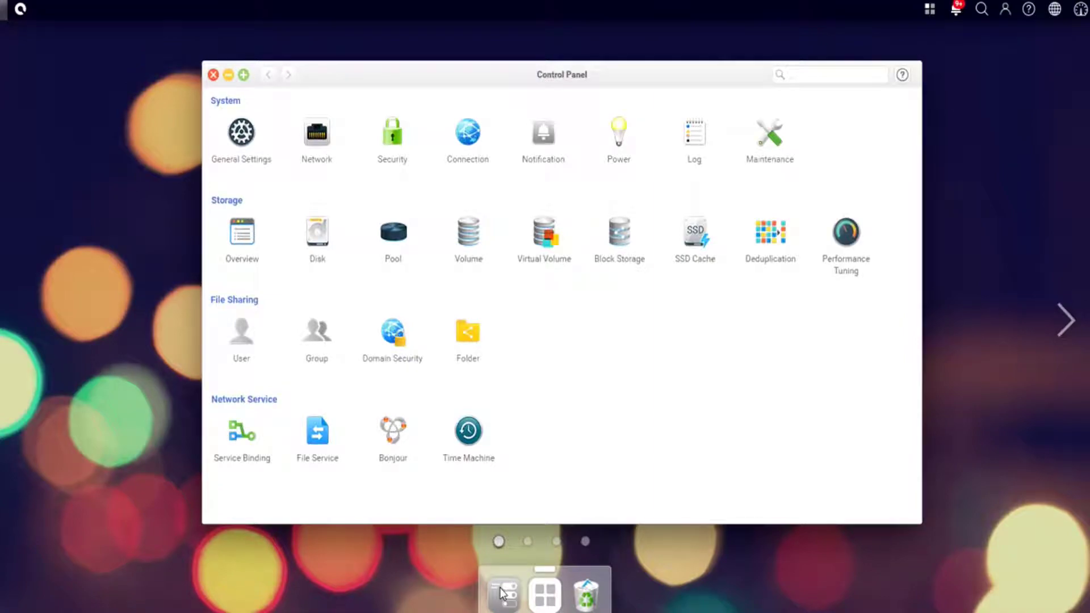
click(465, 340)
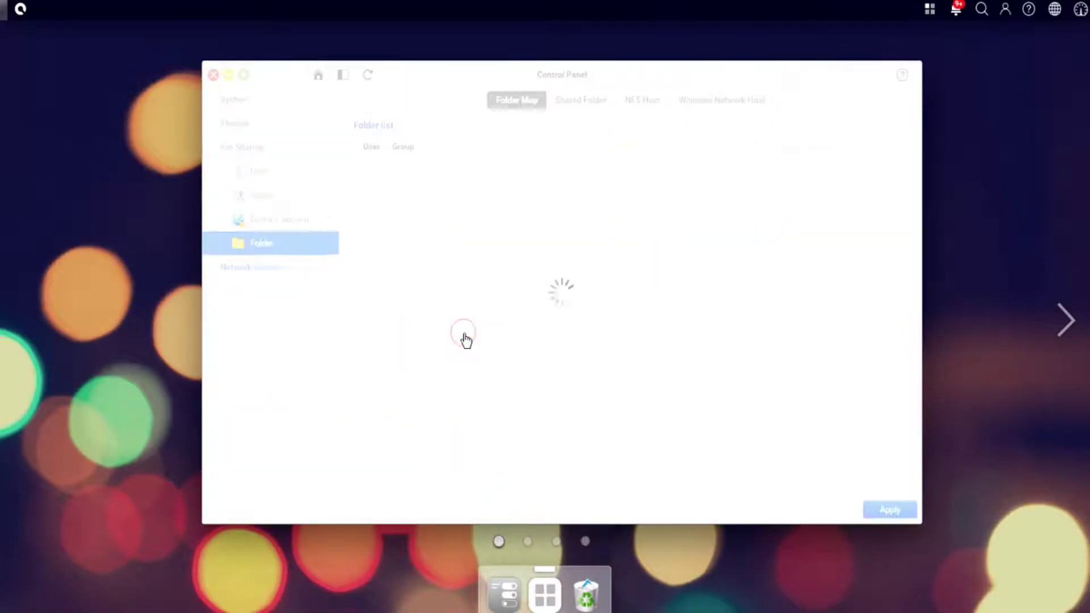
click(585, 111)
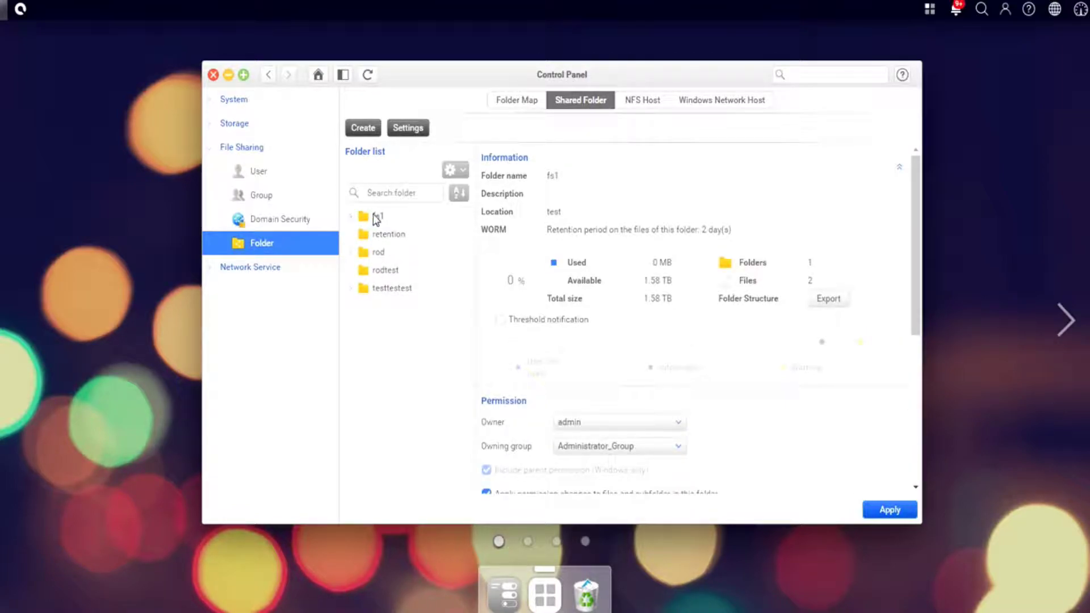
Step: Expand the fs1 folder to view its testest subfolder, and bring up the permission settings of fs1
click(350, 216)
click(397, 235)
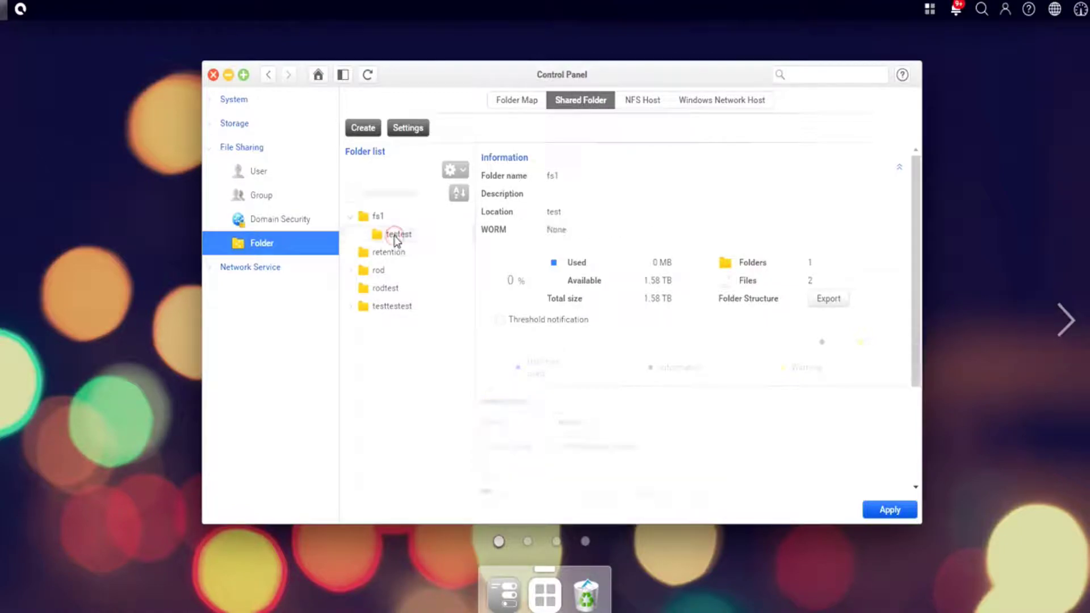
click(386, 219)
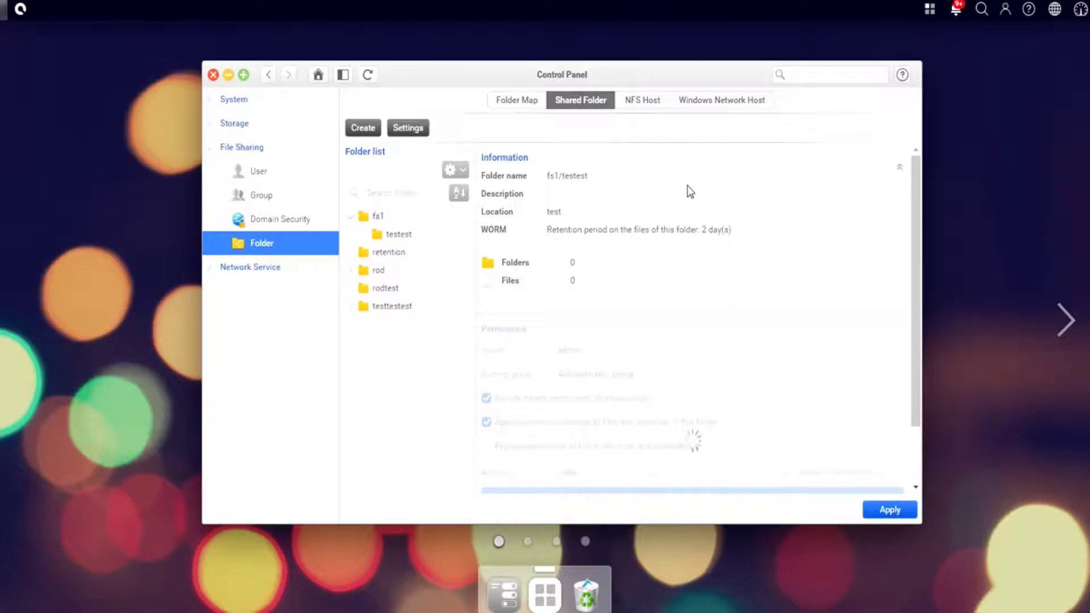
scroll(687, 214, down, 5)
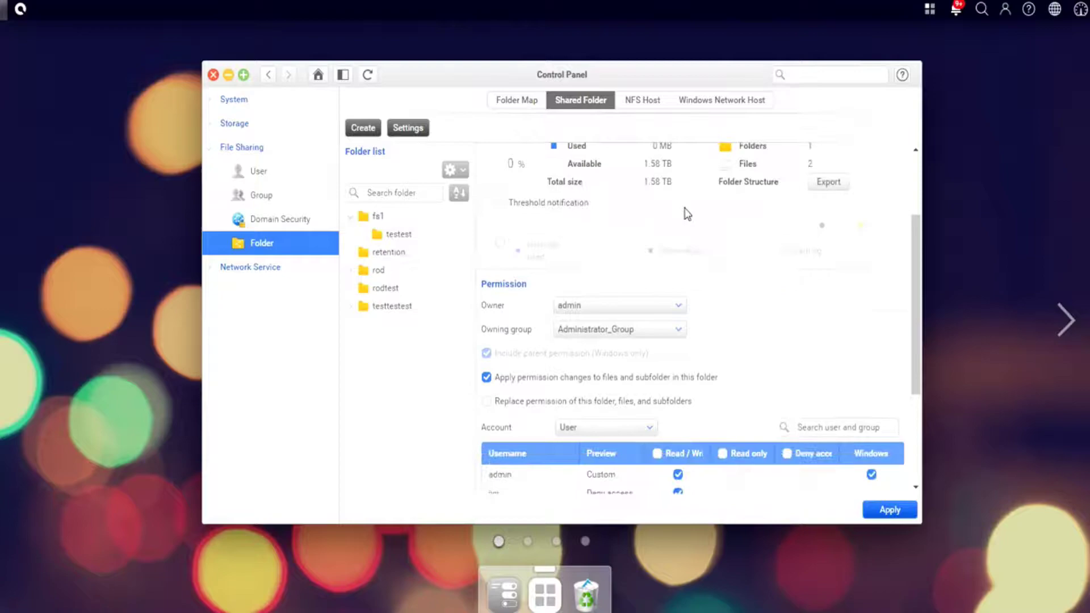
click(570, 310)
click(595, 307)
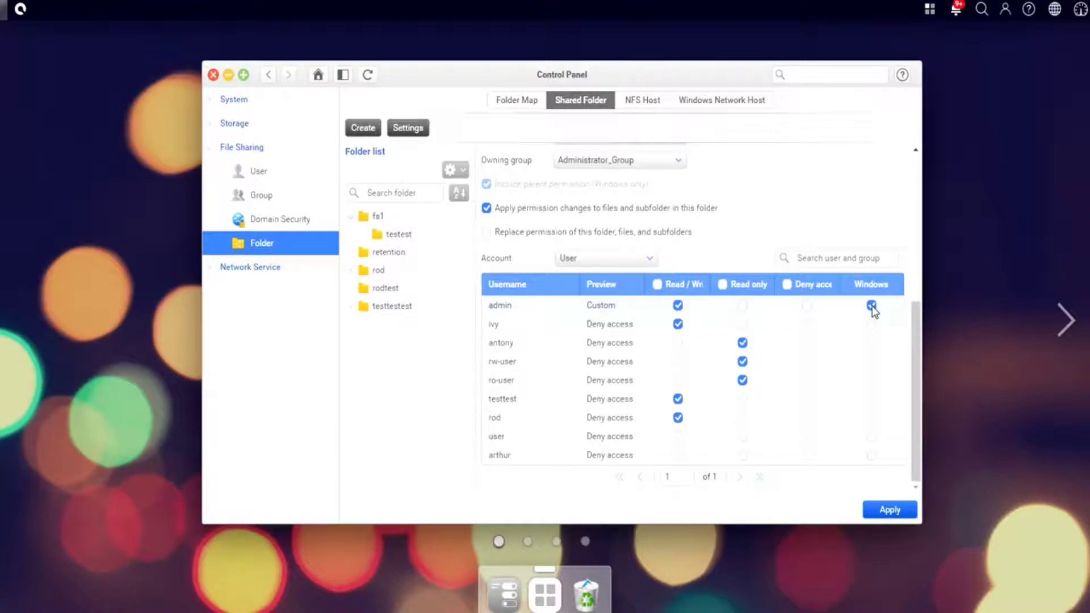
Step: Remove admin's Write and Administration Windows permissions on fs1, limit the entry to This folder only, and apply the change
click(871, 306)
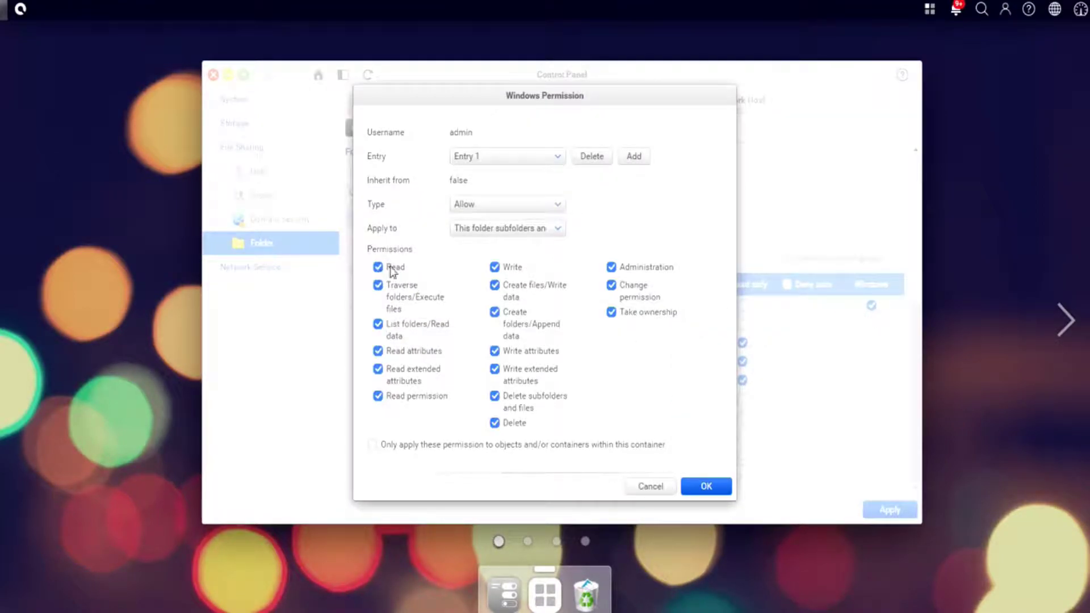
click(495, 267)
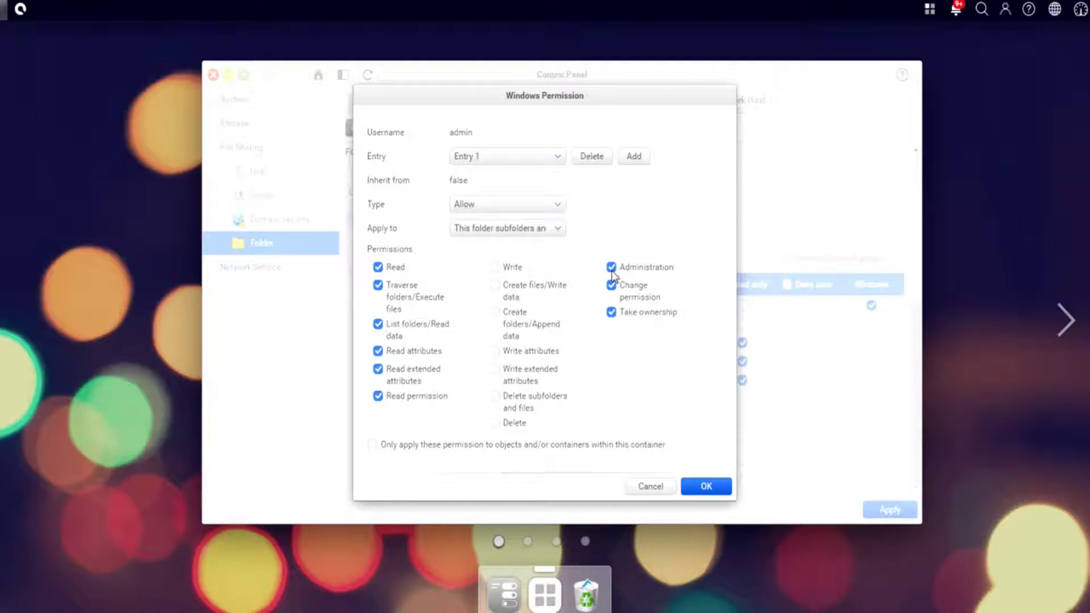
click(528, 229)
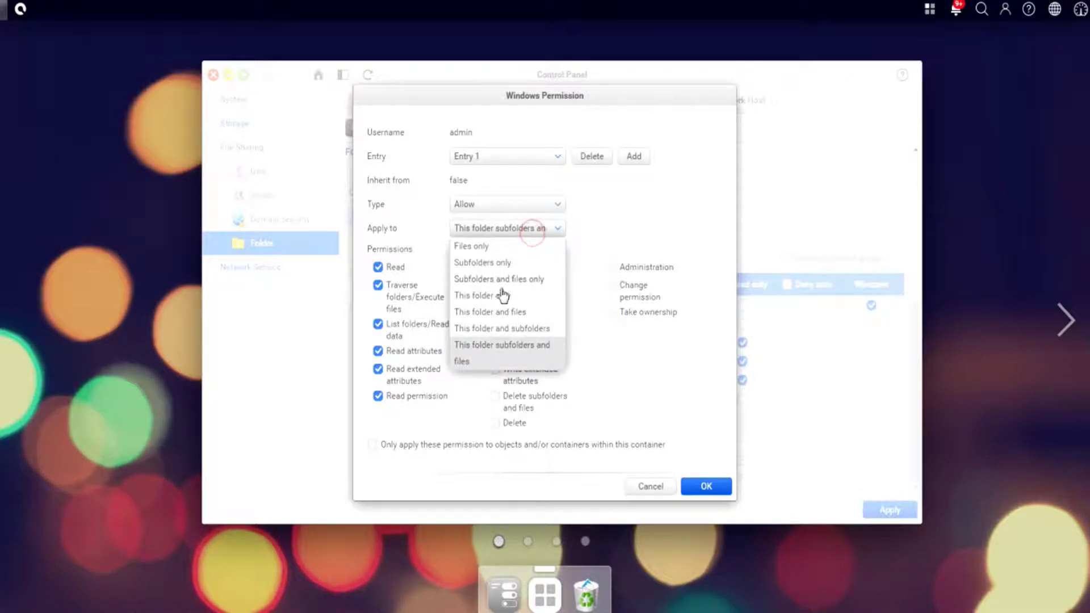
click(494, 298)
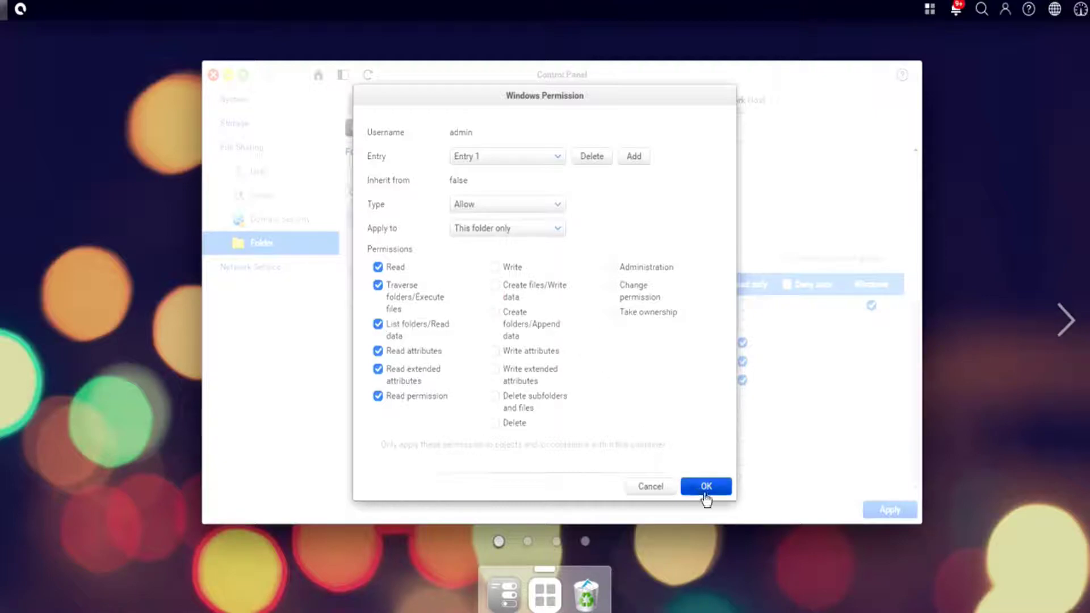
click(704, 488)
click(878, 514)
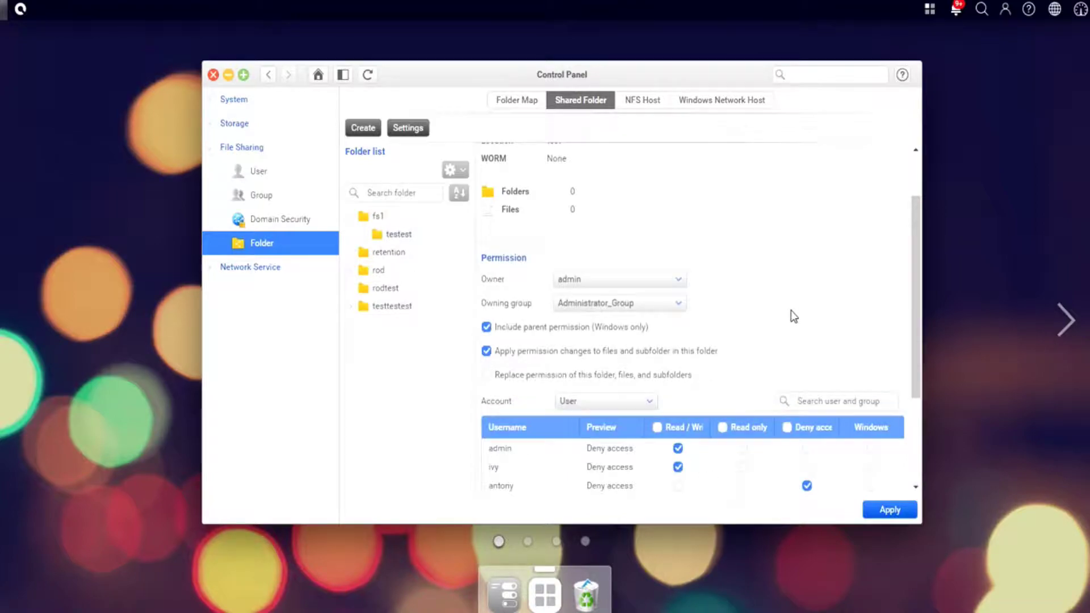
Step: Grant admin the Read and Write Windows permissions on the testest subfolder of fs1 and apply the change
scroll(793, 317, down, 3)
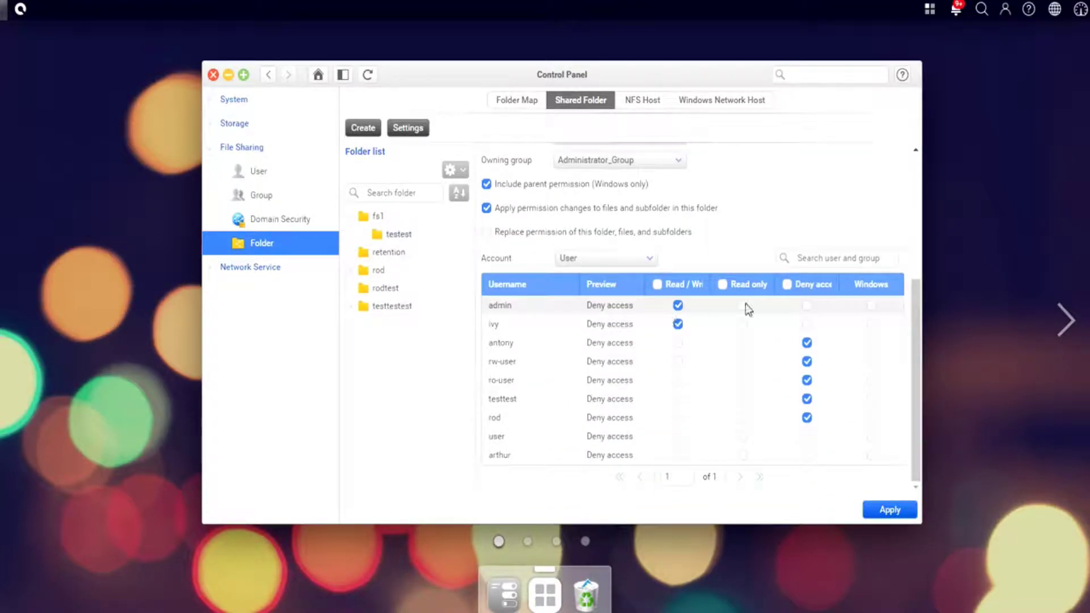
click(873, 307)
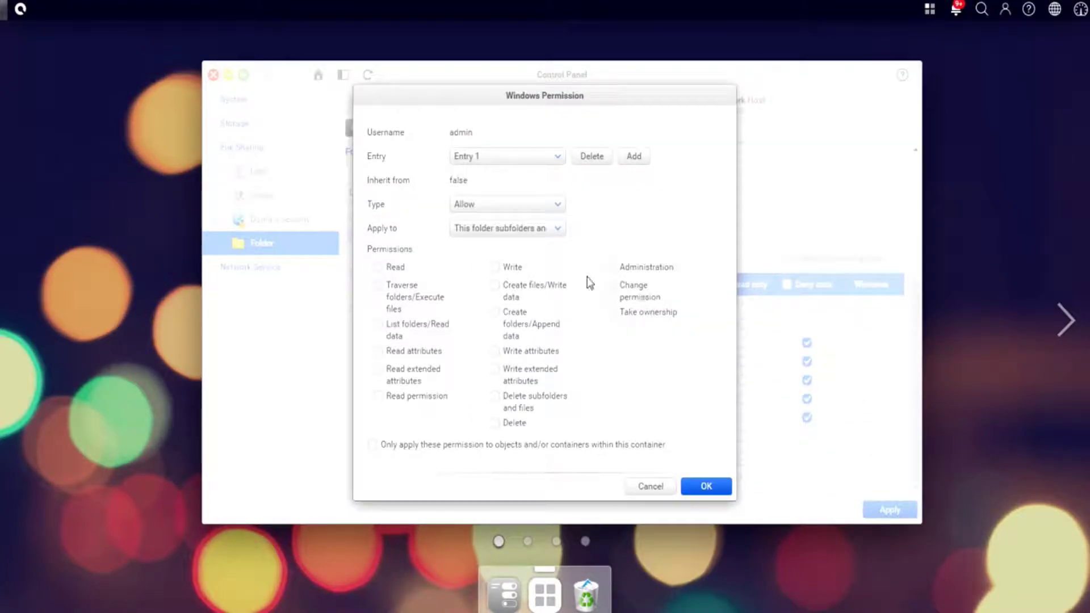
click(378, 266)
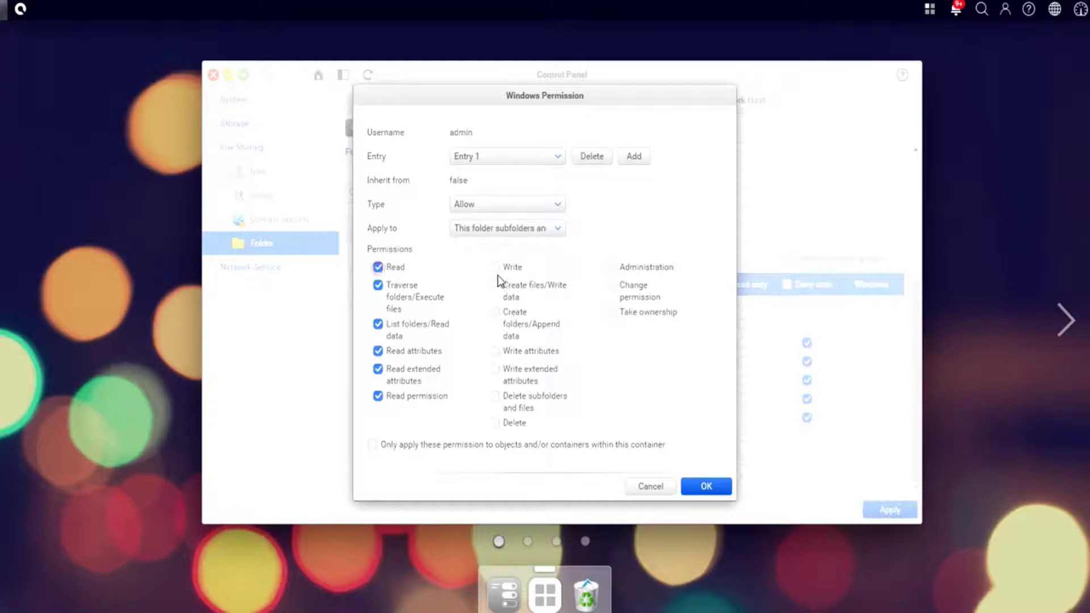
click(494, 267)
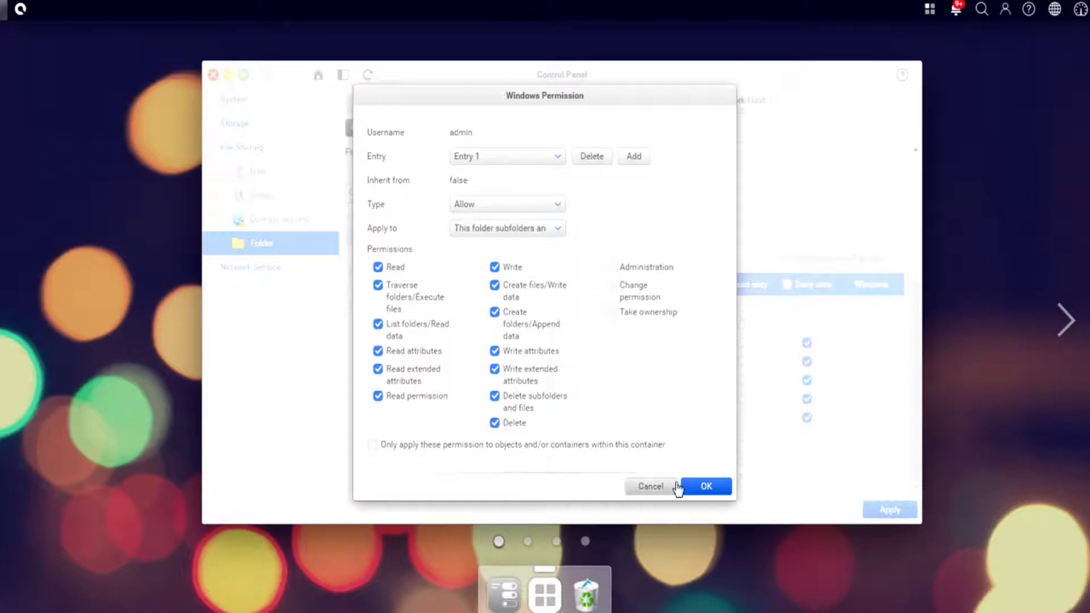
click(706, 487)
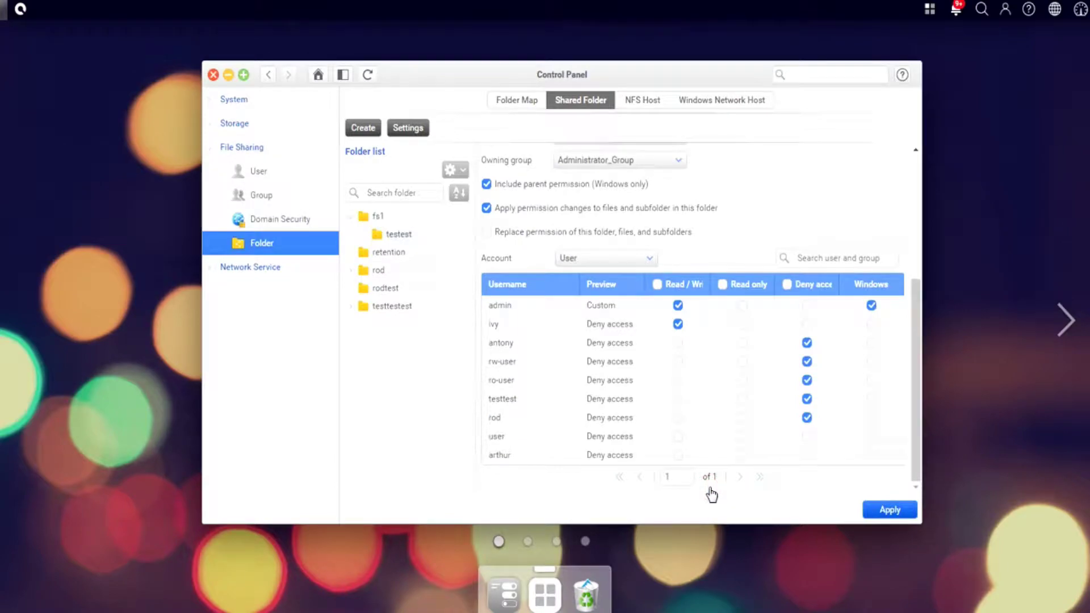
click(896, 510)
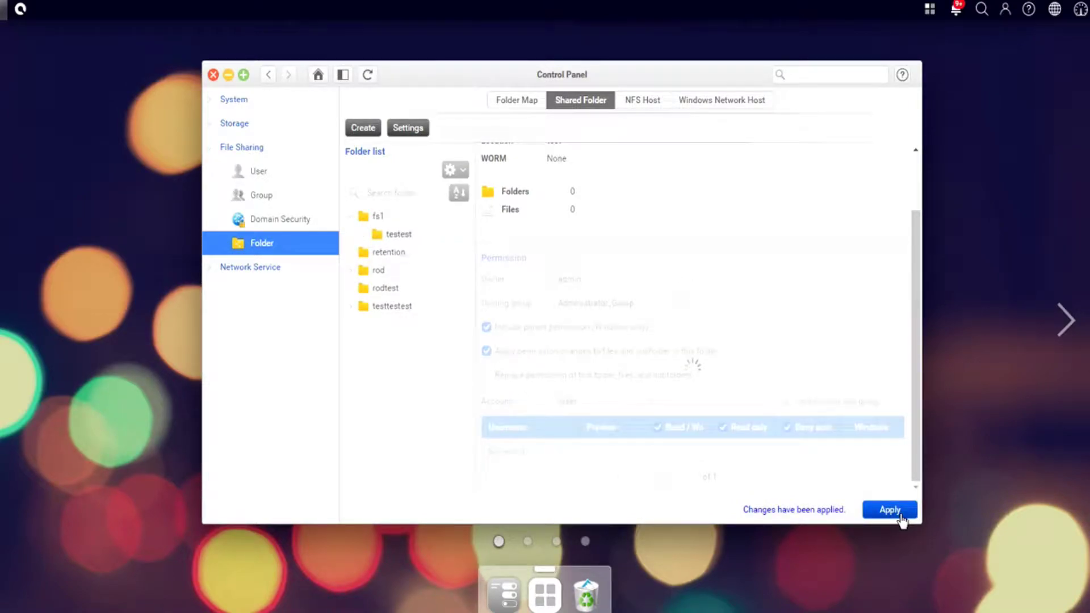
scroll(813, 455, down, 2)
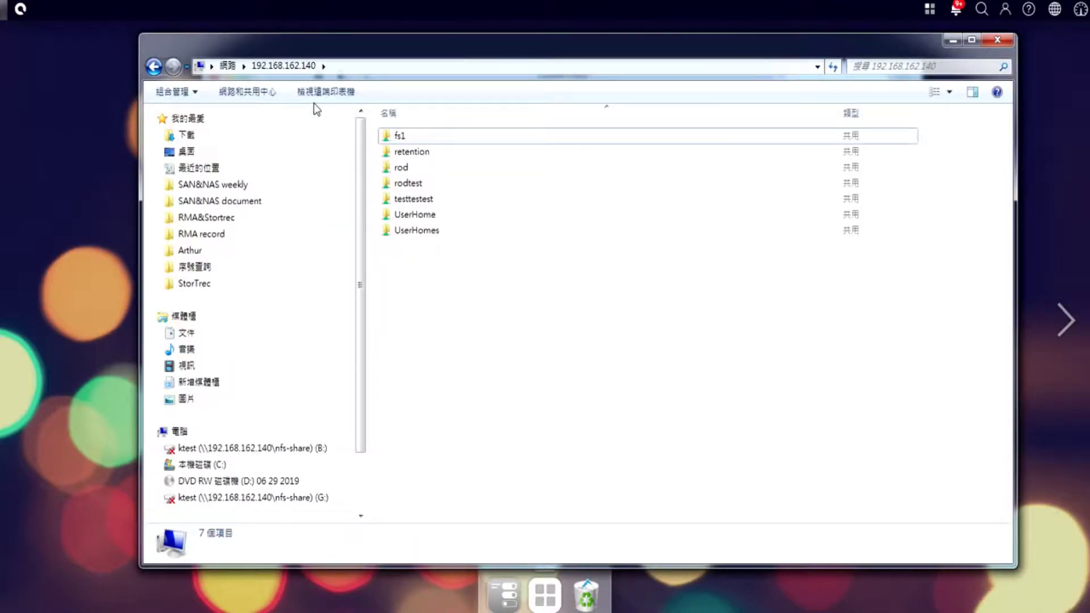
Step: Switch to Windows Explorer, open the fs1 share and try to create a new folder in it
double_click(405, 138)
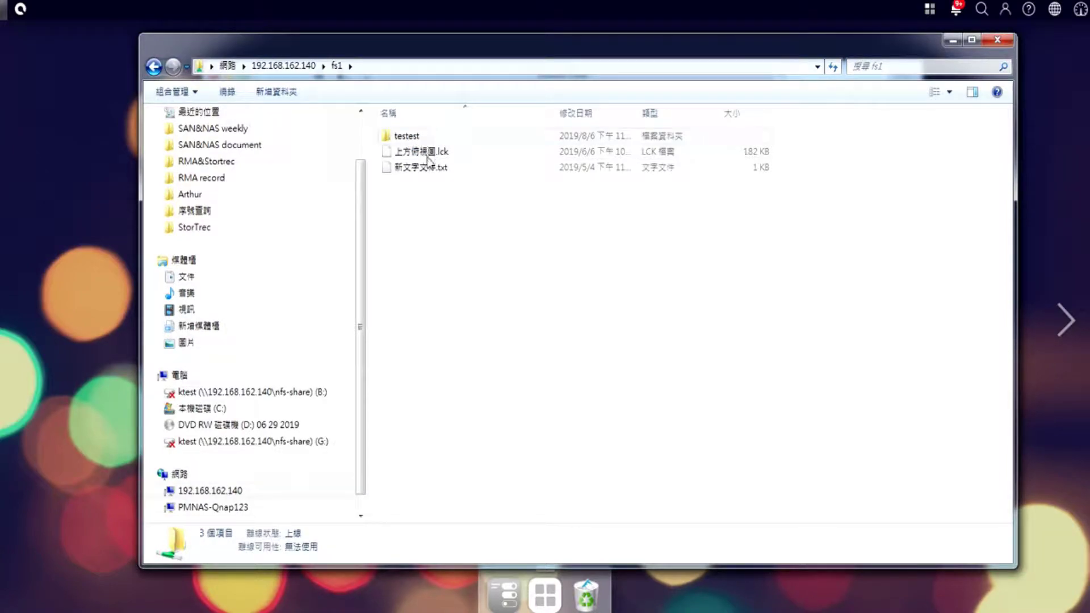
right_click(434, 205)
click(506, 377)
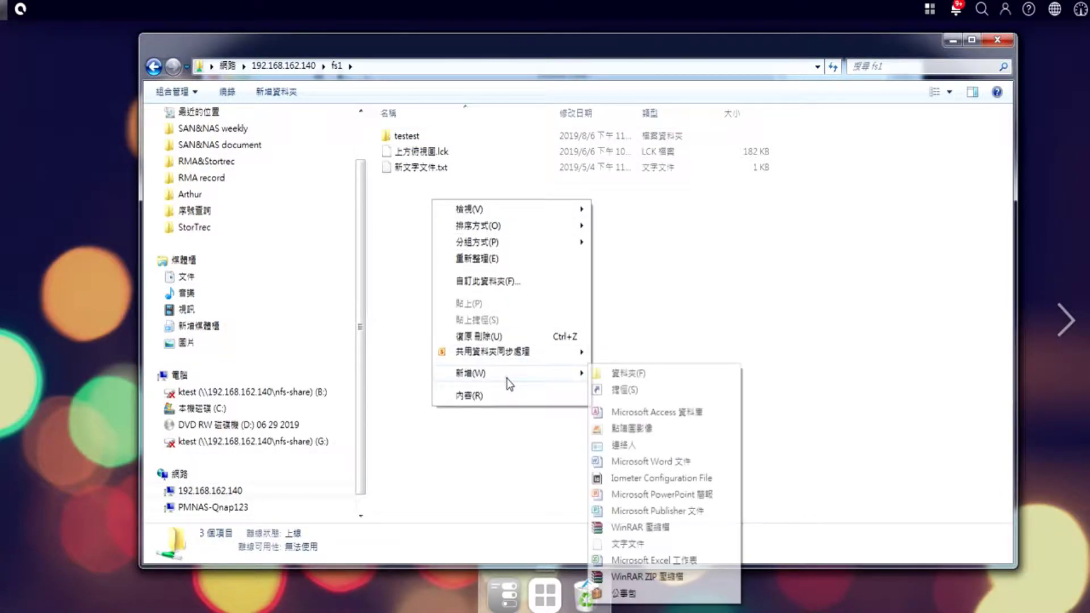
click(639, 373)
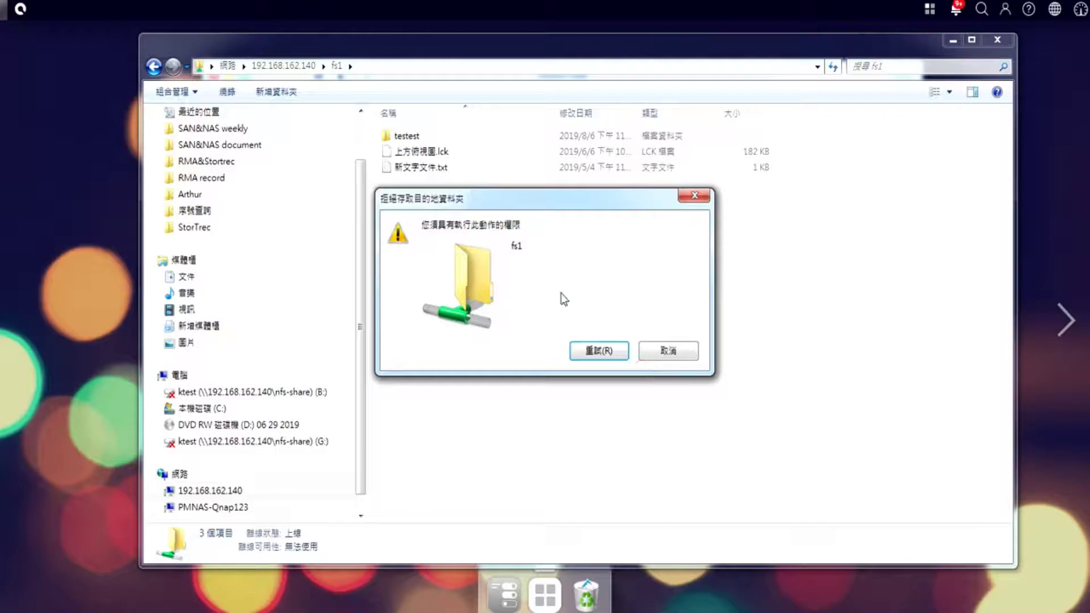
click(665, 353)
Step: Open the testest subfolder and create a new folder named test inside it
double_click(406, 136)
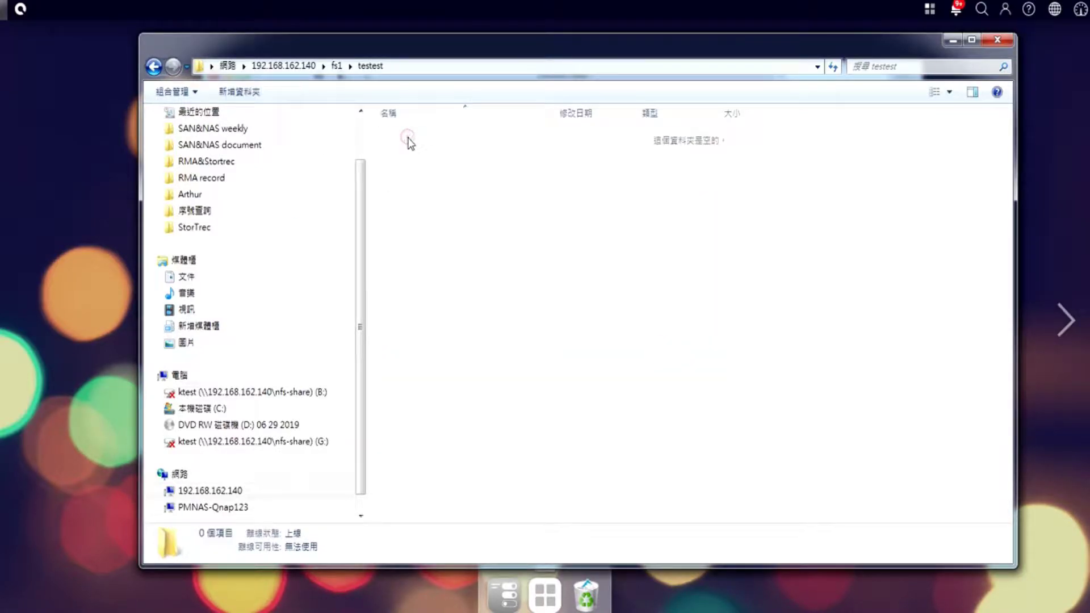
right_click(435, 250)
mouse_move(540, 425)
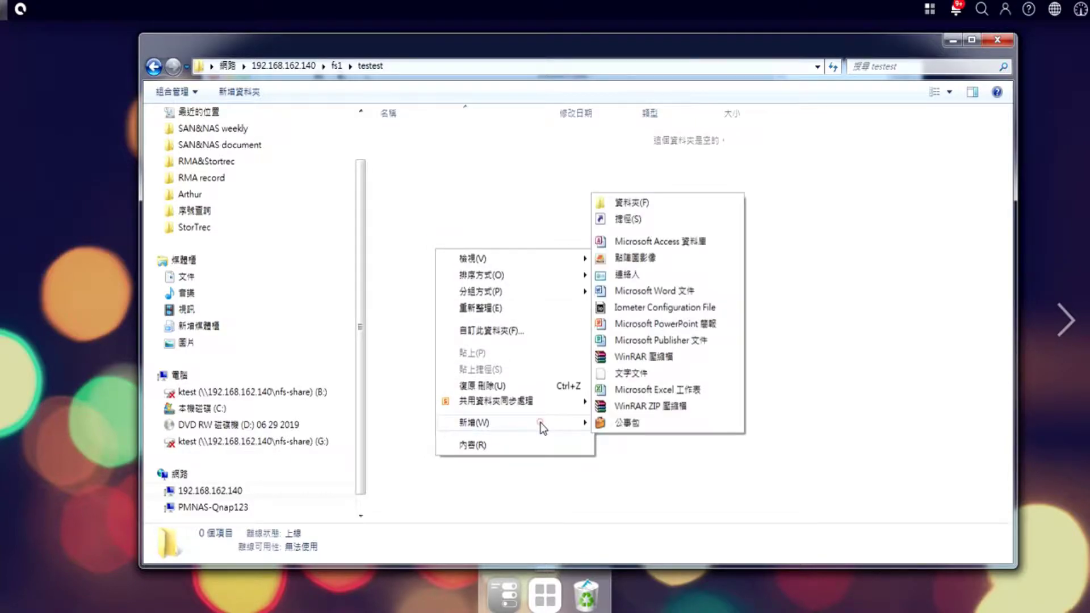
click(642, 203)
text(test)
key(Return)
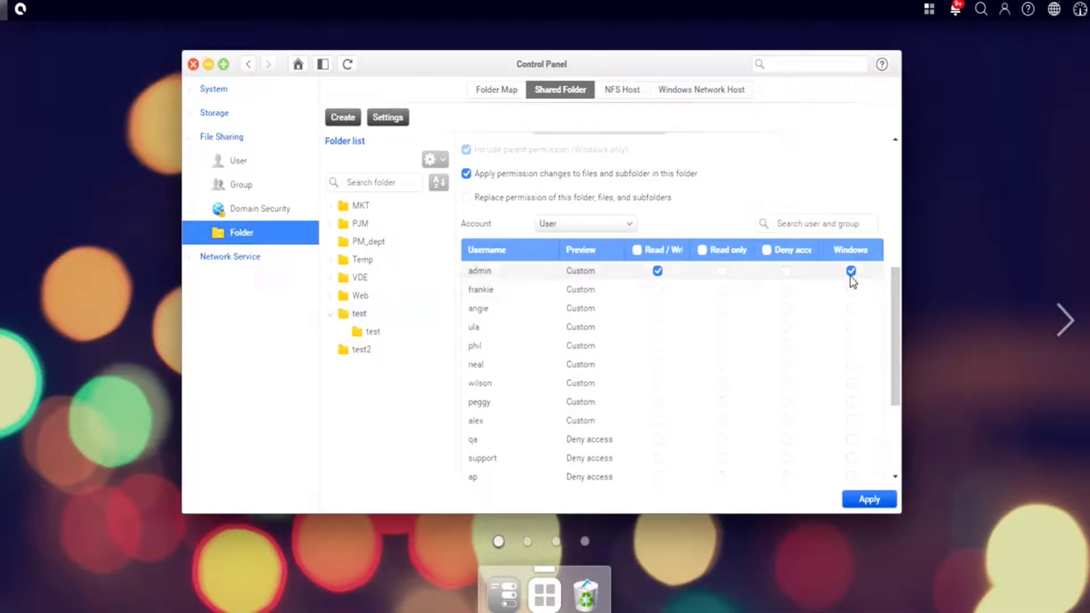
Step: In admin's Windows permission for the test folder, demonstrate the different Apply to scopes and finish with This folder only
click(850, 271)
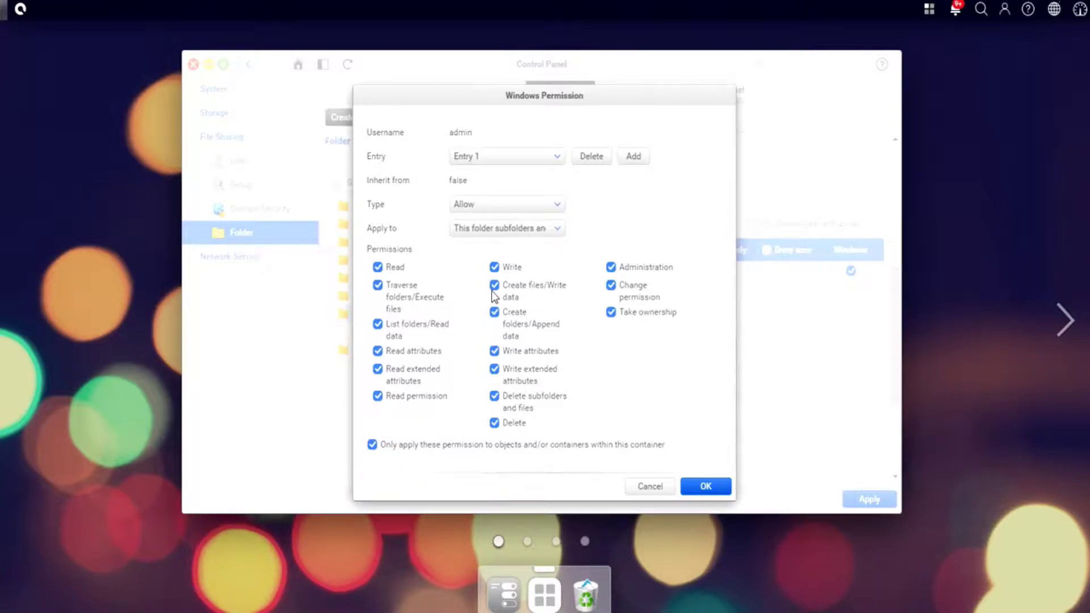
click(528, 232)
click(520, 246)
click(520, 230)
click(503, 262)
click(505, 229)
click(503, 278)
click(506, 228)
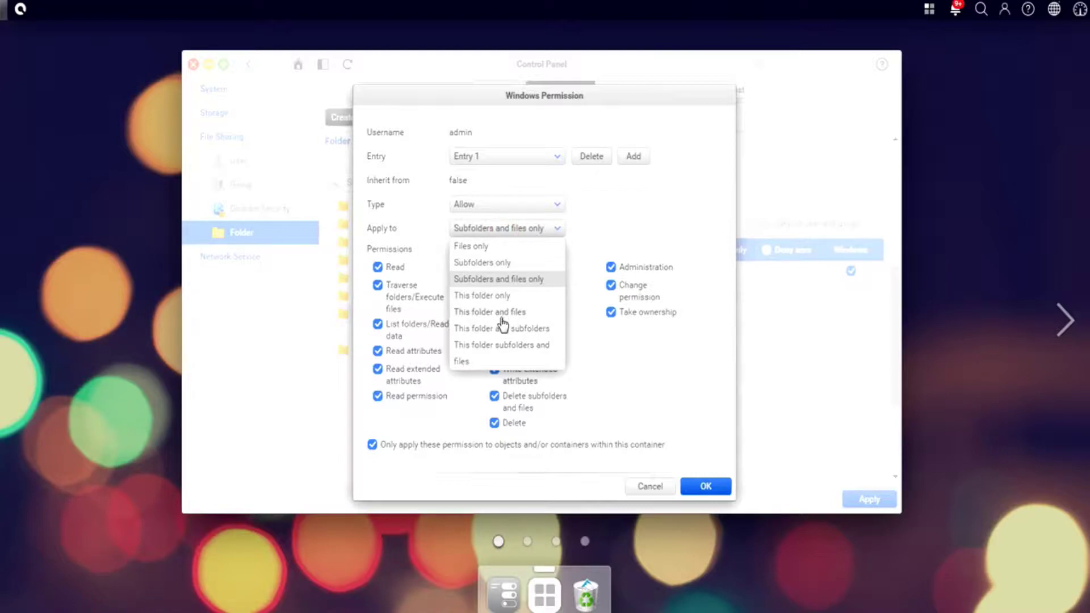
click(502, 313)
click(499, 229)
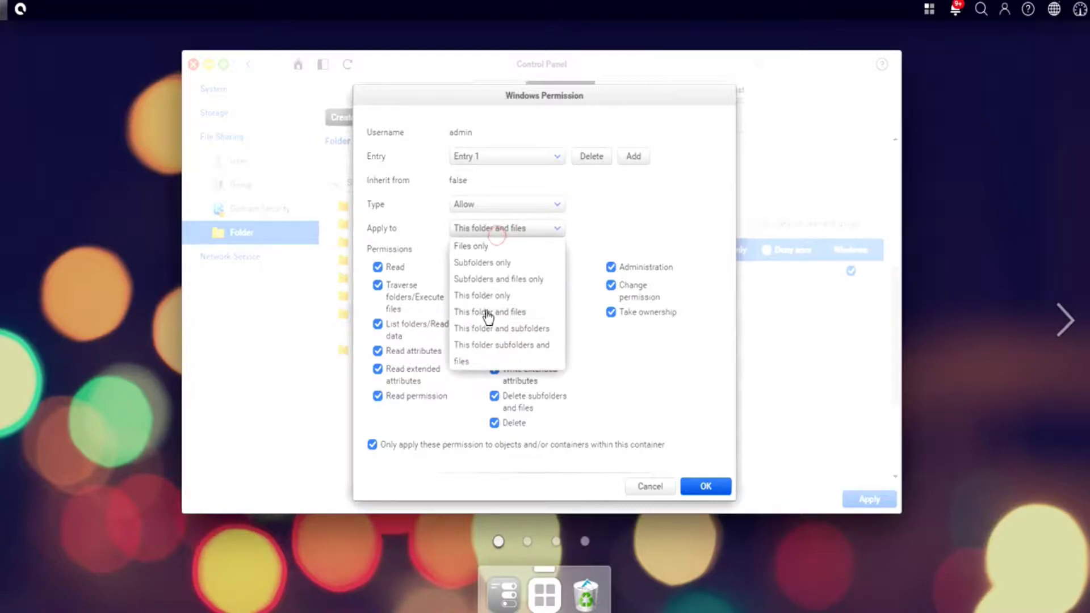
click(488, 329)
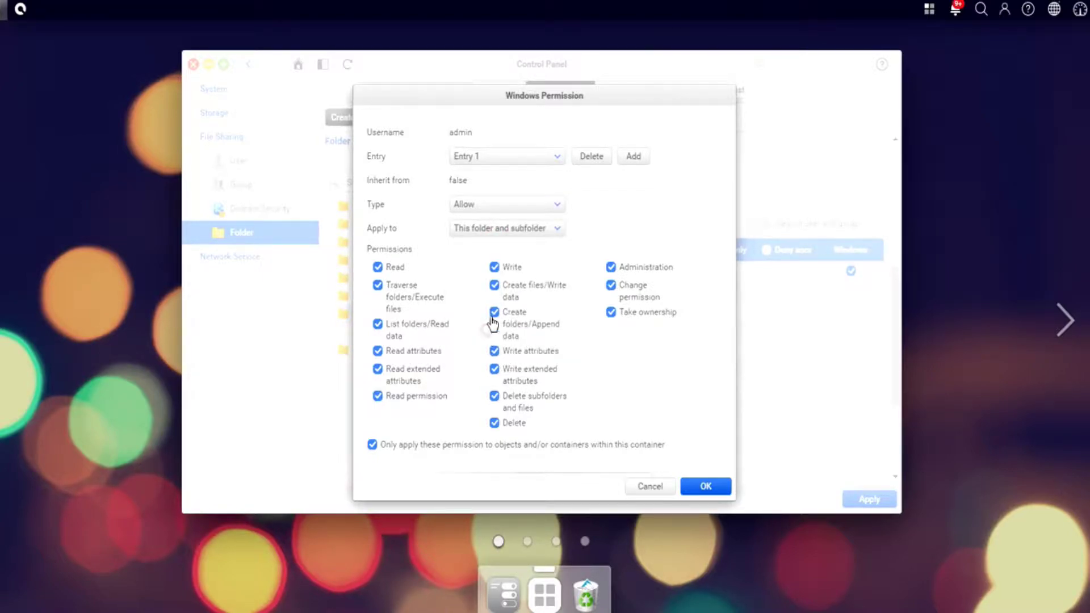
click(506, 238)
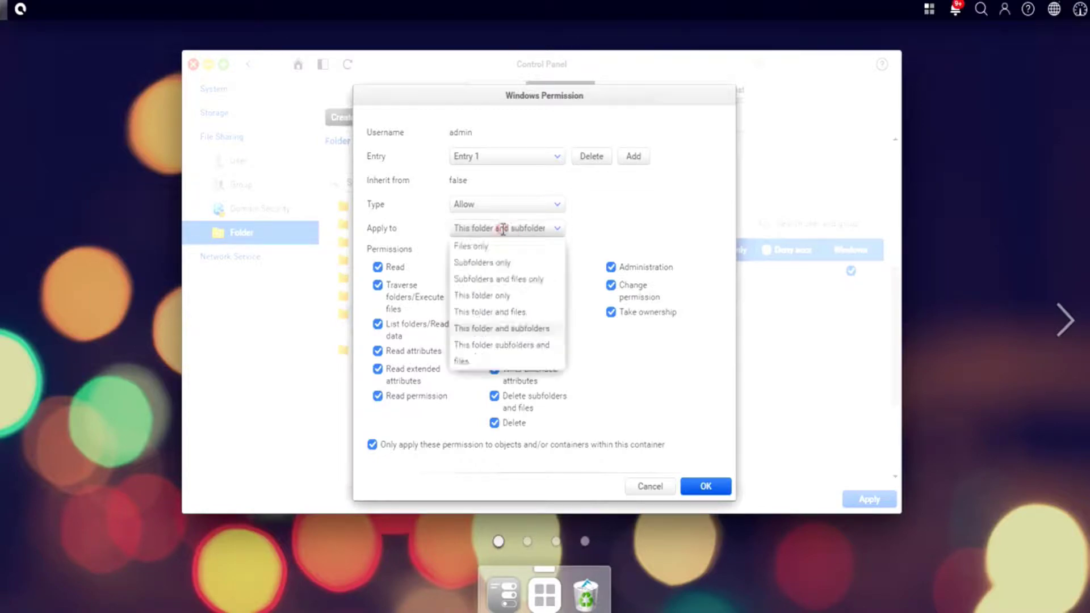
click(484, 296)
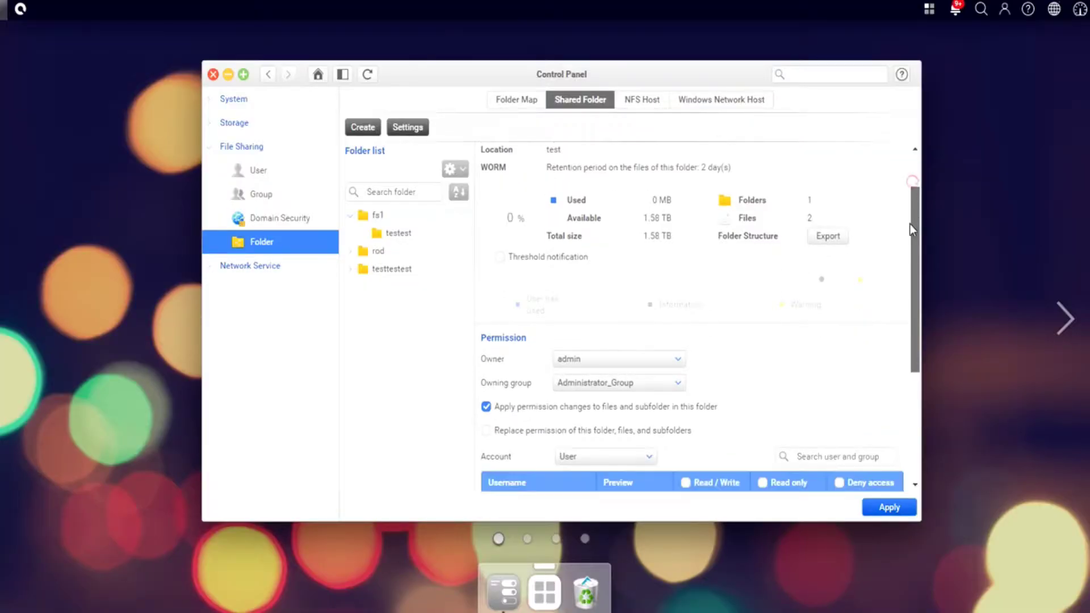
Step: Check the user permissions of fs1 and its testest subfolder in the Control Panel
drag(910, 223, 918, 367)
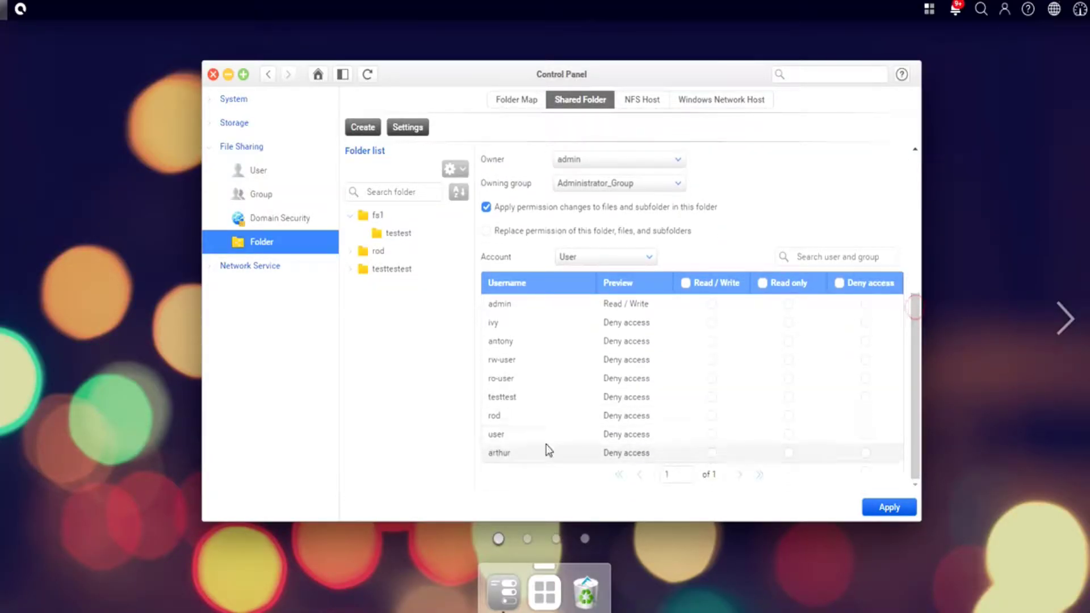
click(397, 235)
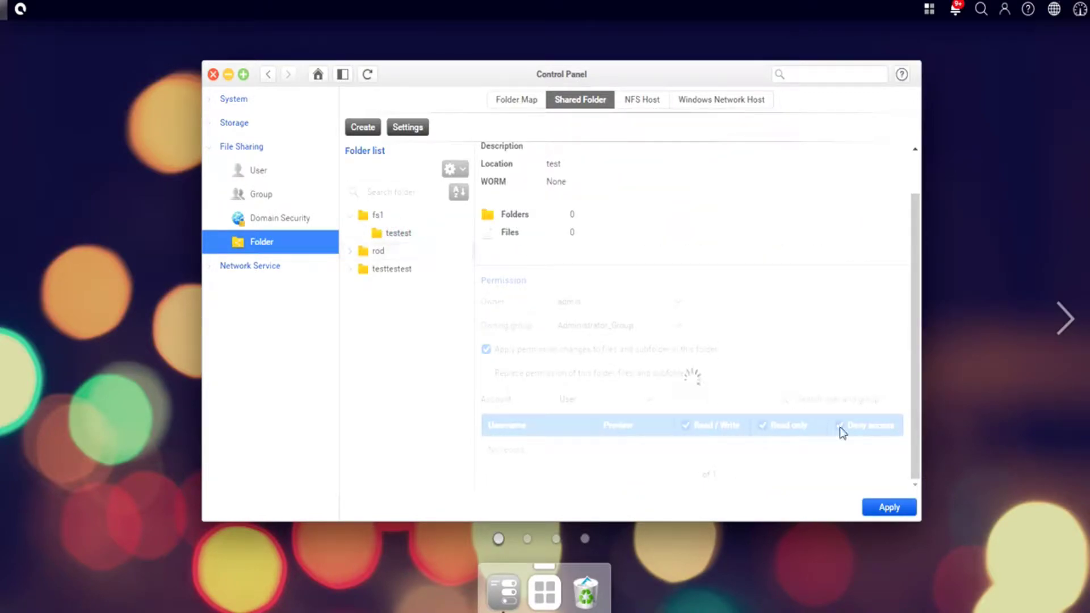
click(912, 456)
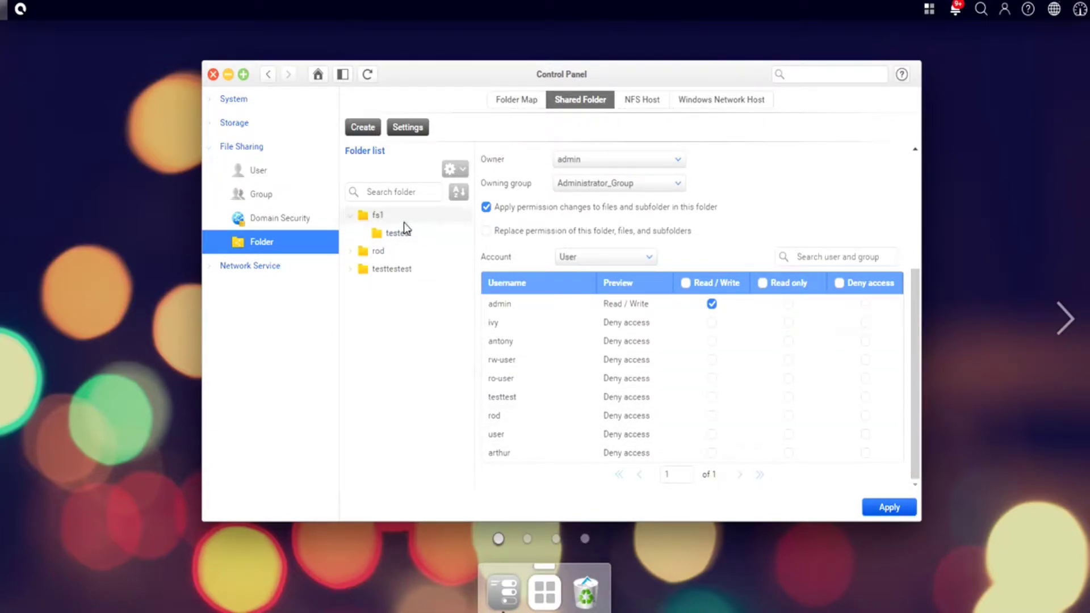
Step: Give all users Read / Write access on fs1, enable applying permission changes to its files and subfolders, and apply
click(380, 216)
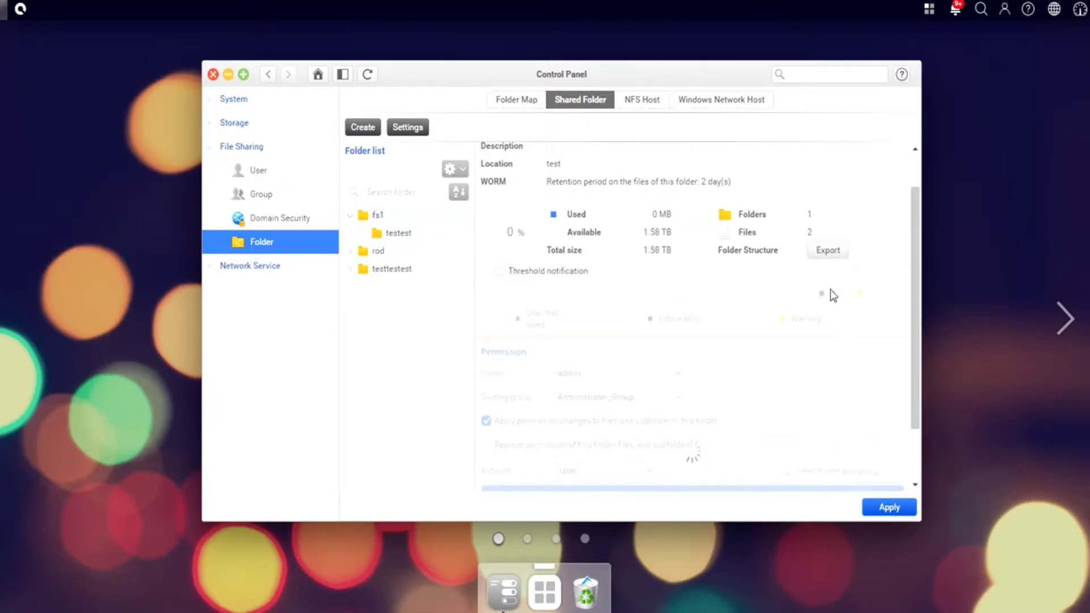
drag(915, 243, 911, 310)
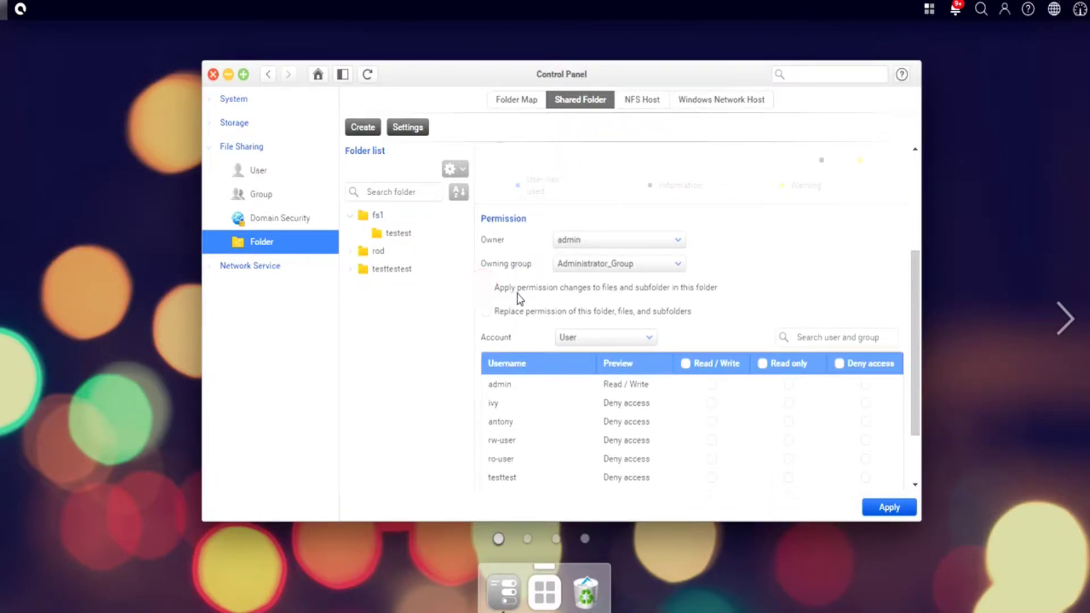
click(486, 287)
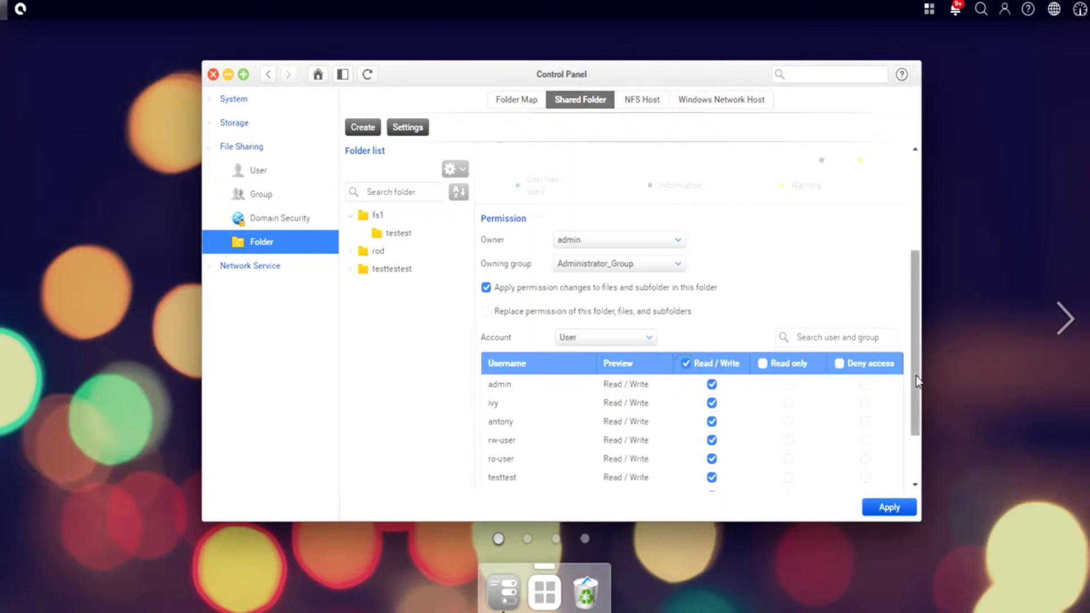
scroll(908, 435, down, 2)
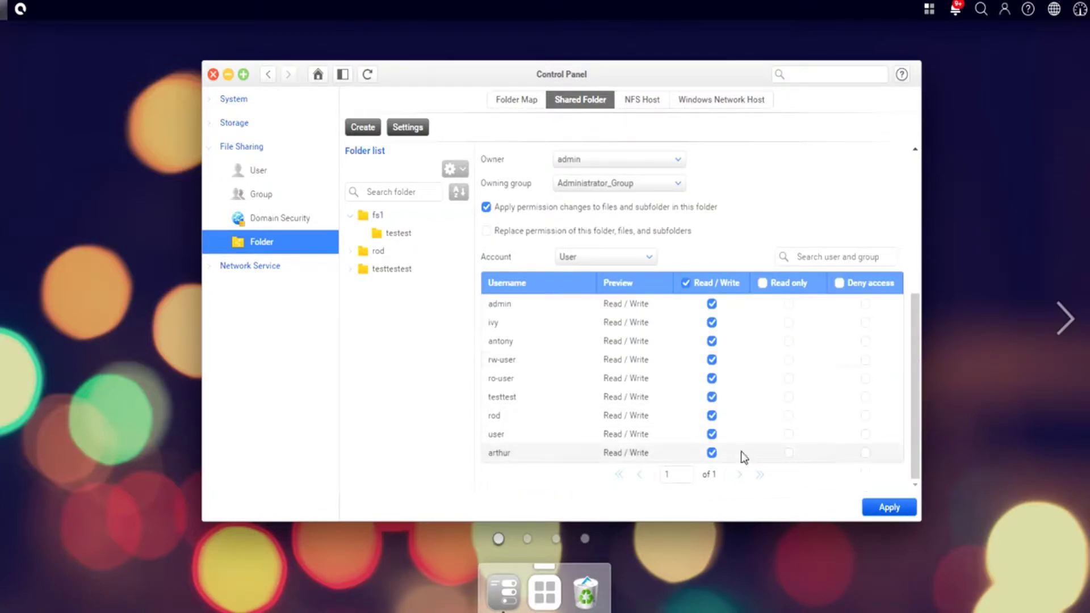
click(883, 510)
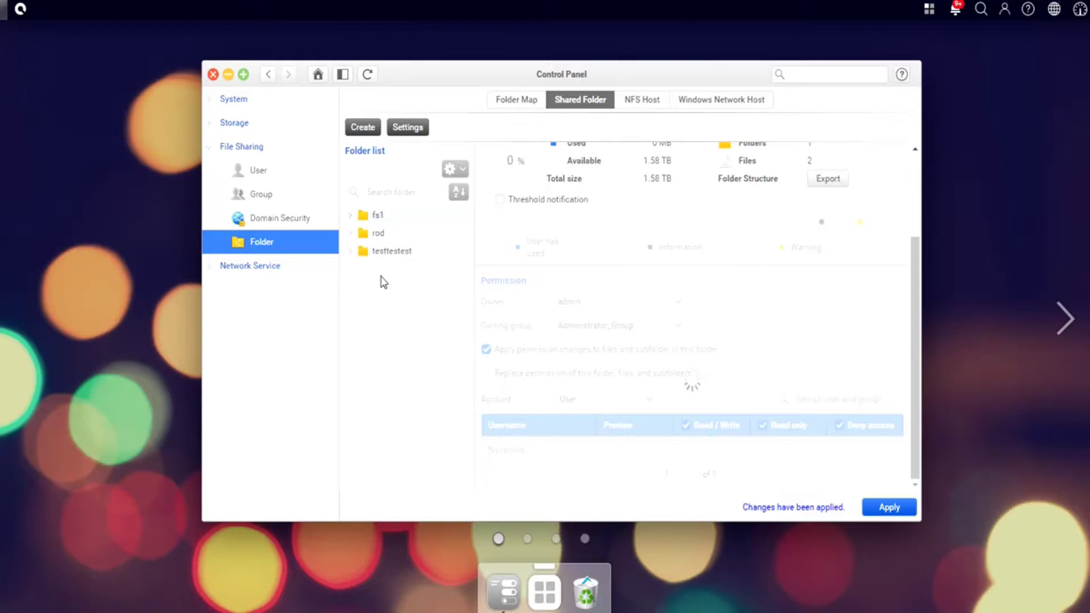
Step: Expand fs1 and compare its user permissions with those of the testest subfolder
click(350, 214)
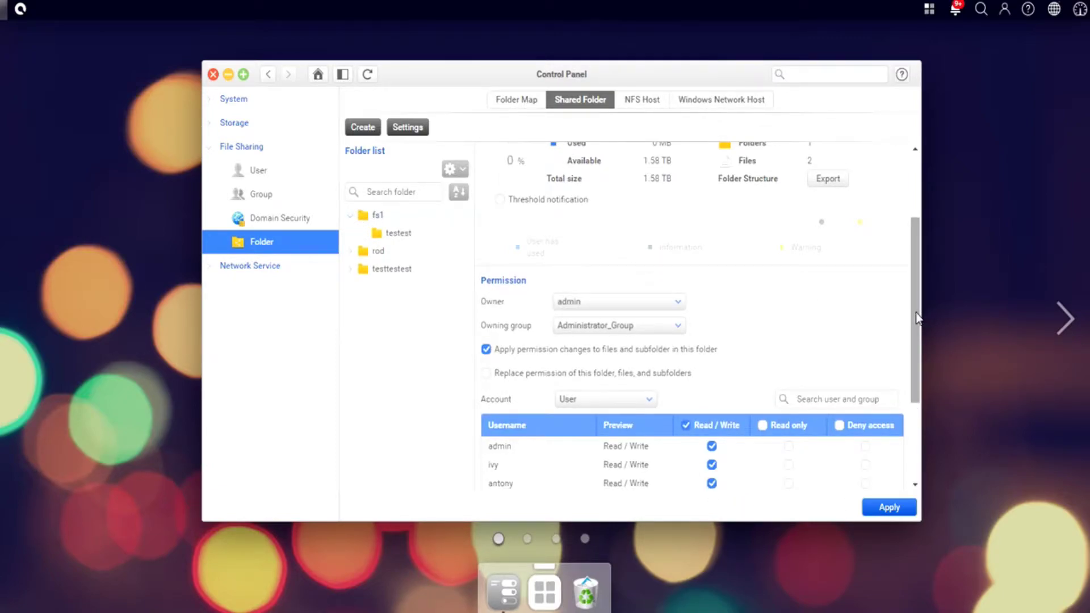
drag(916, 316, 910, 473)
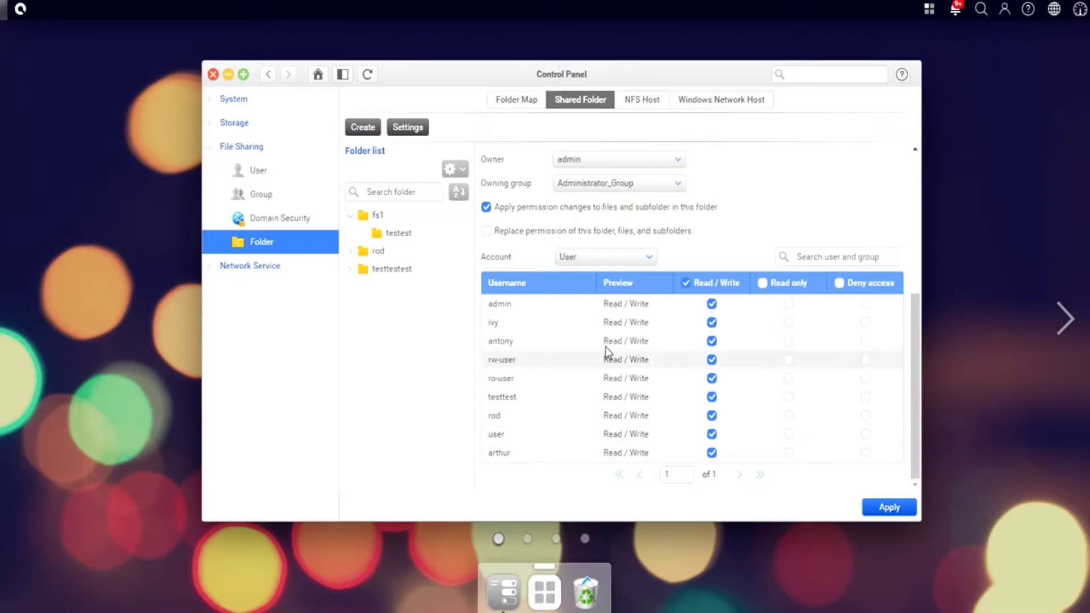
click(394, 235)
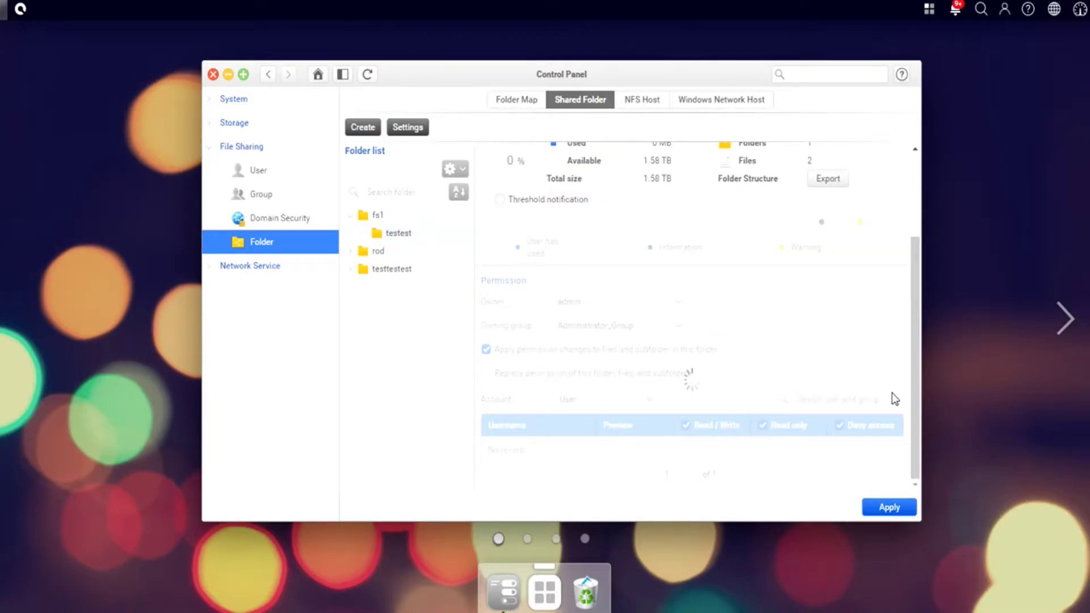
scroll(919, 445, down, 3)
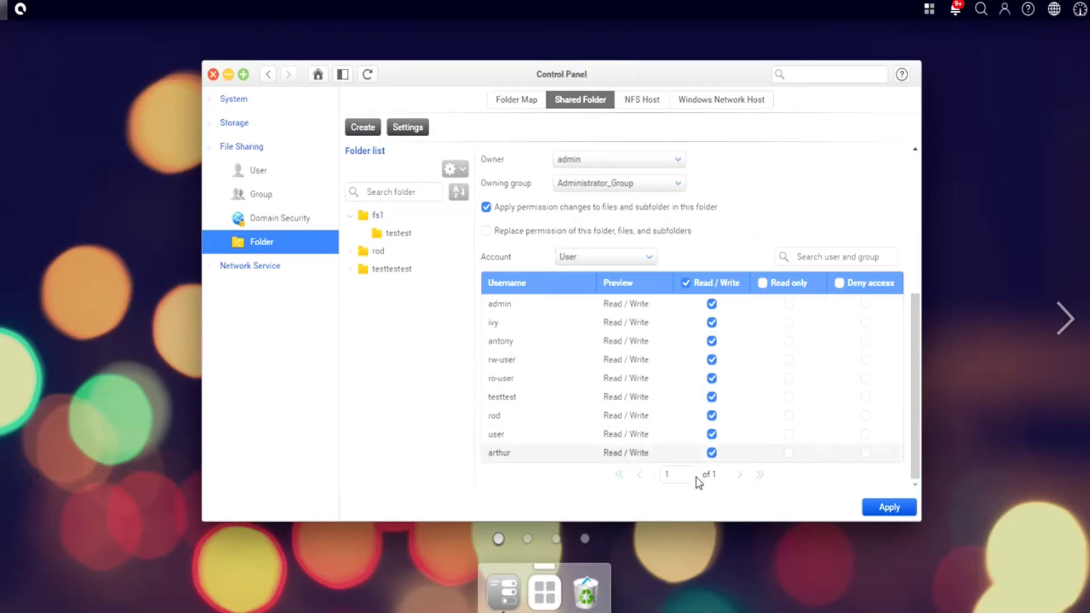
click(399, 234)
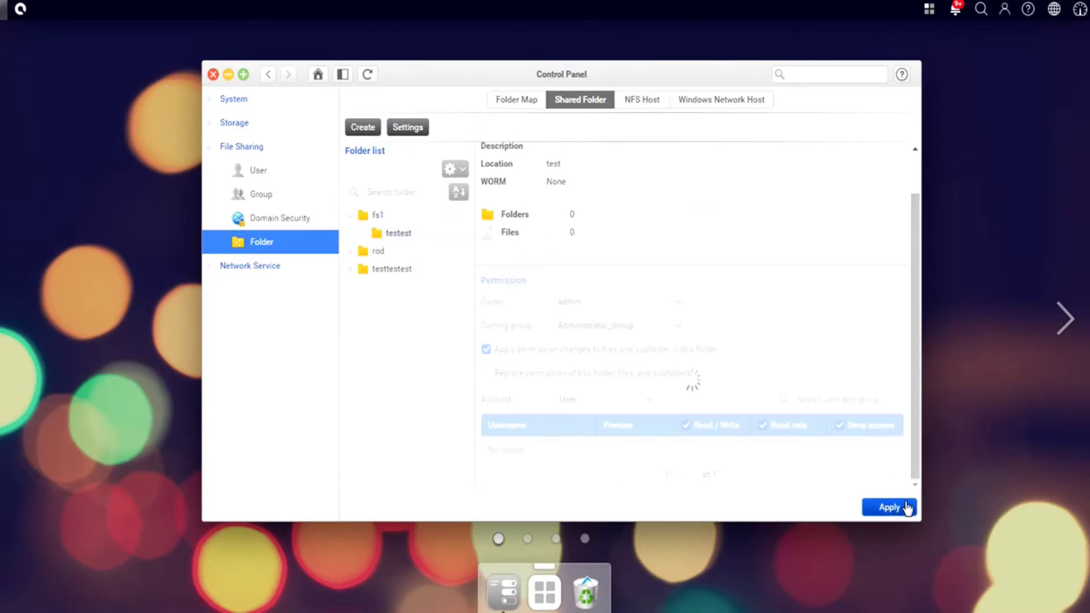
scroll(912, 476, down, 5)
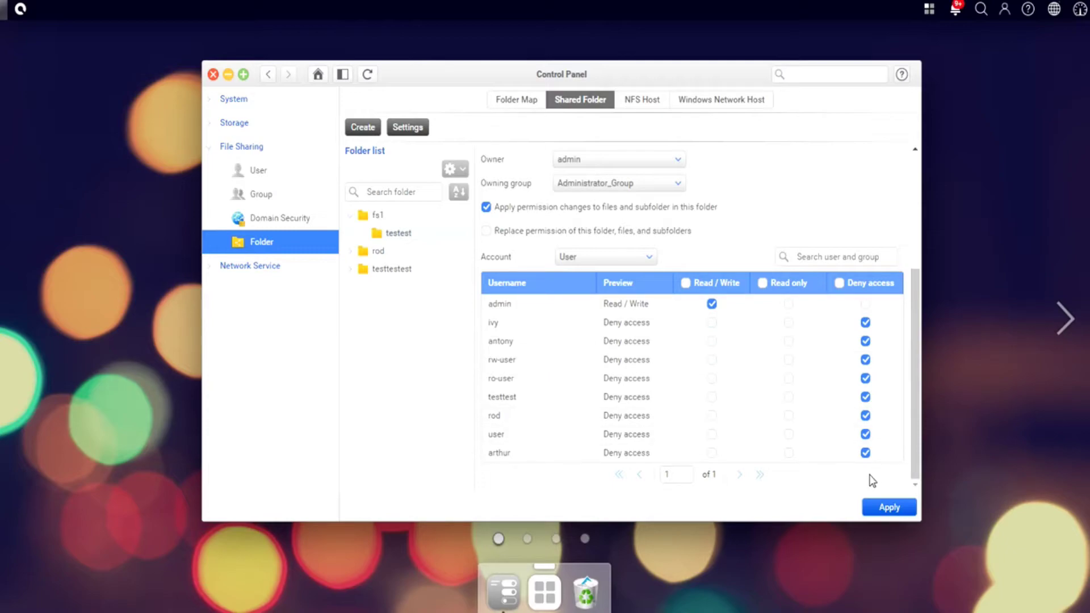
Step: Enable replacing the permission of this folder, files, and subfolders on fs1 and apply the change
click(379, 216)
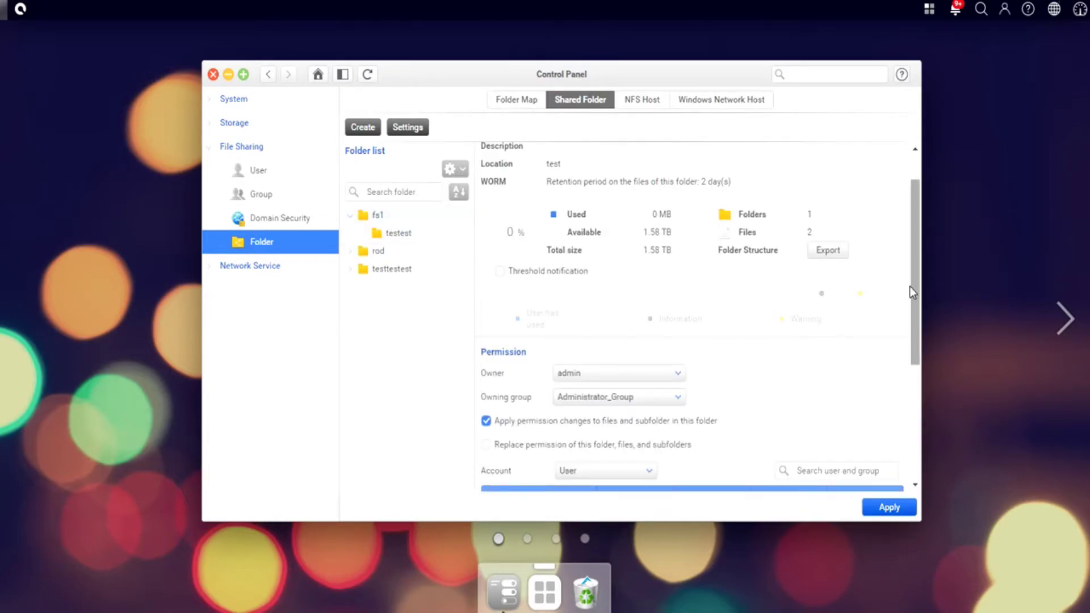
drag(912, 286, 927, 399)
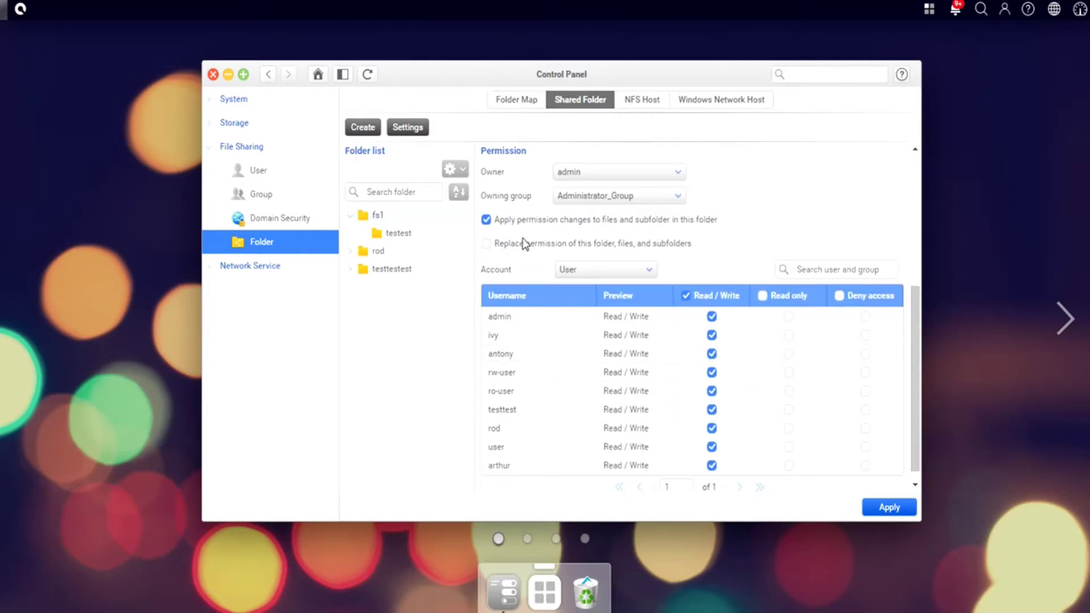
click(491, 244)
click(889, 514)
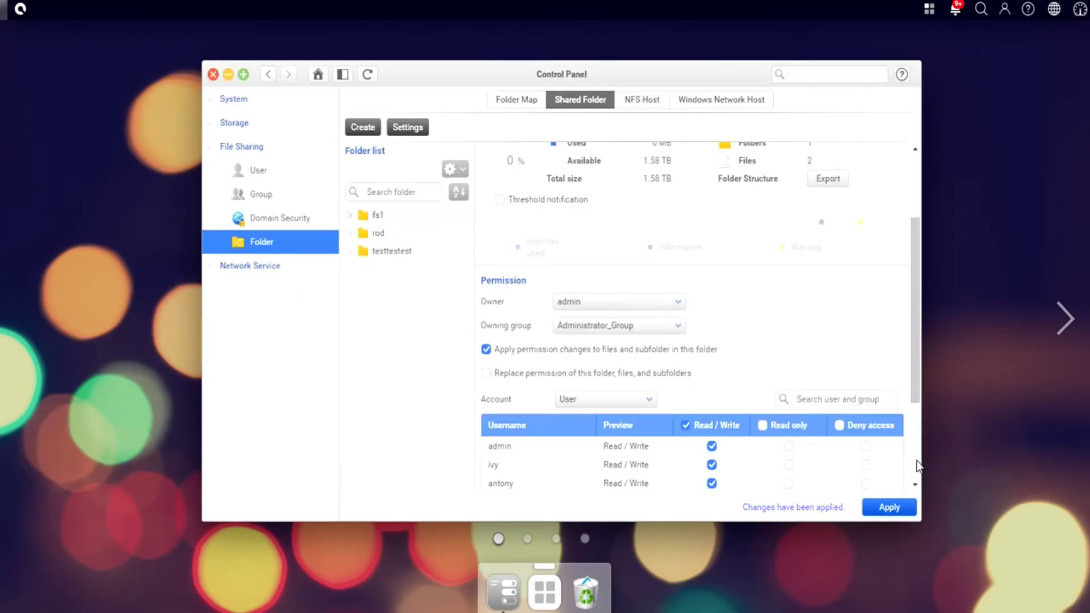
Step: Review the user permissions of fs1, then those of its testest subfolder
click(915, 460)
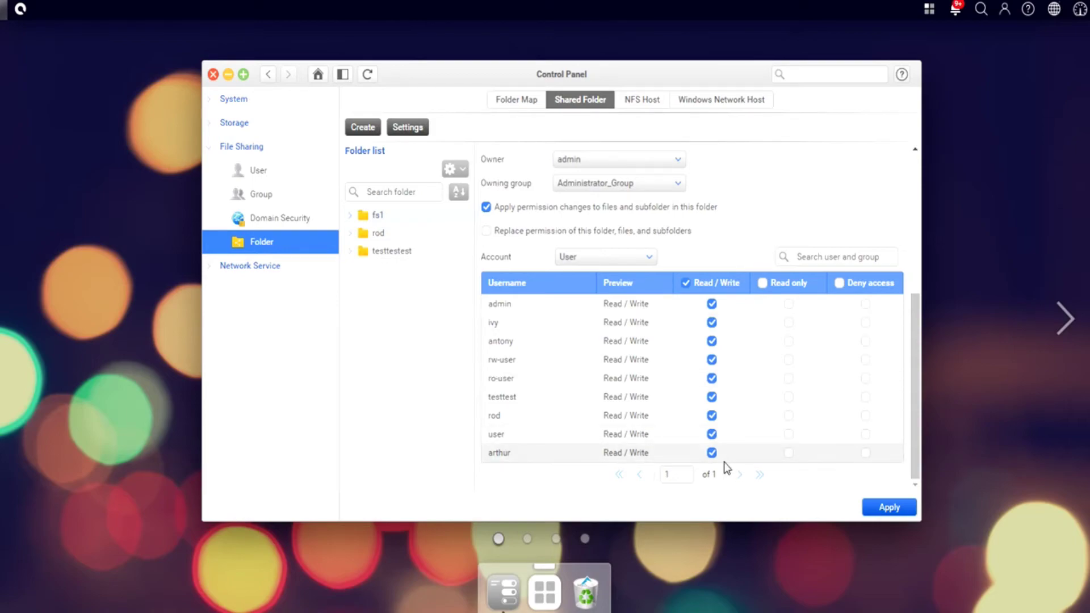
click(348, 217)
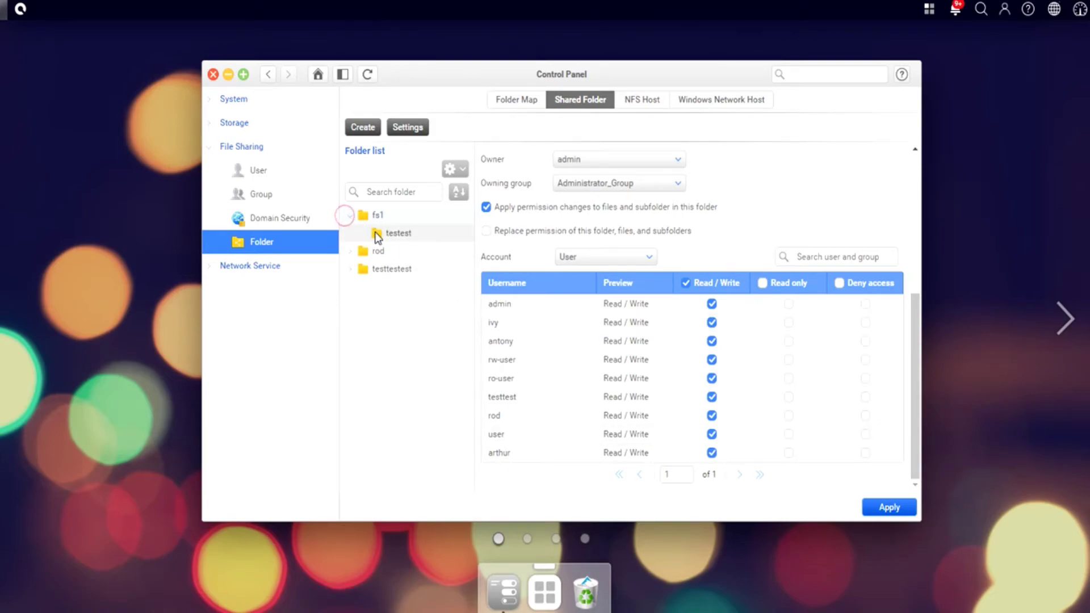
click(388, 237)
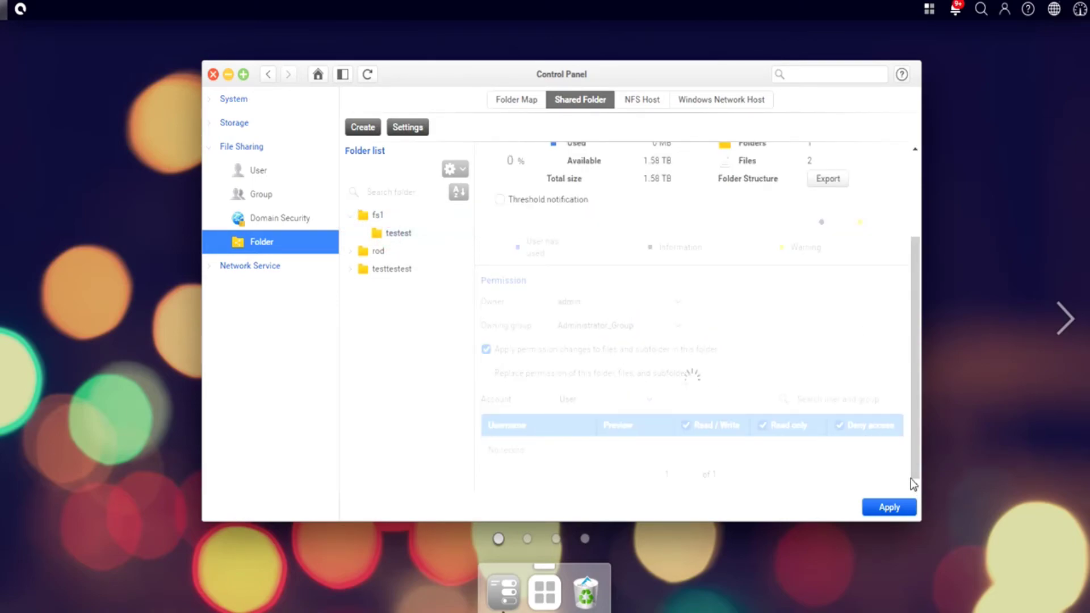
click(916, 469)
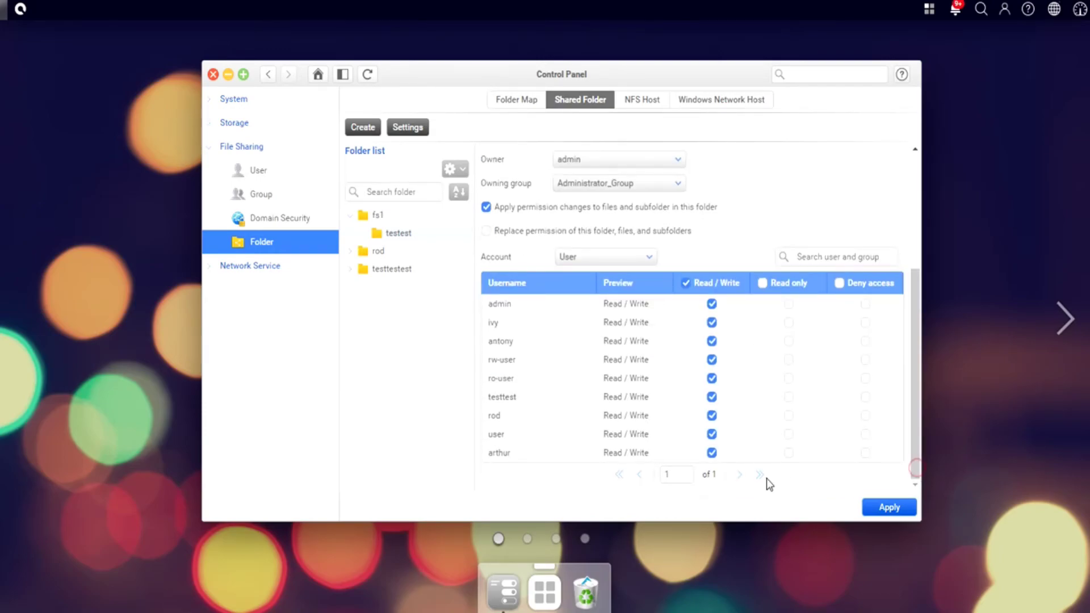